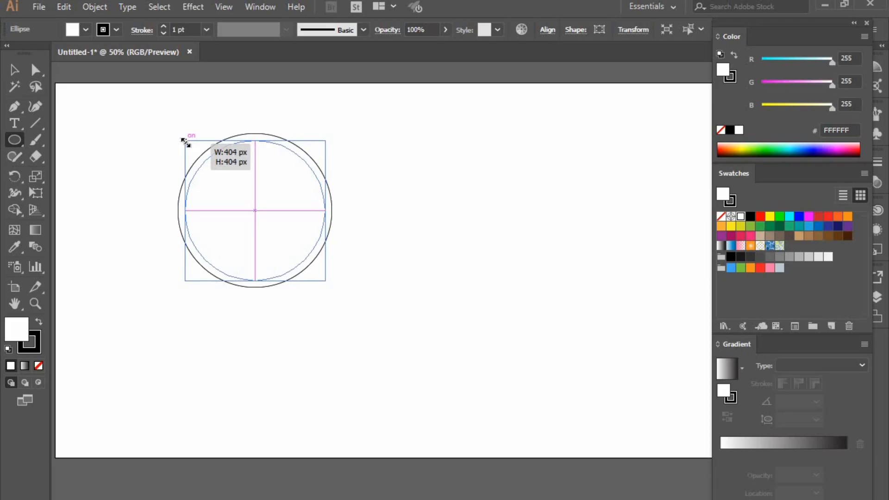
Draw a concentric circle about 404 px wide inside the existing circle and group the two circles into a ring
left_click_drag(185, 141, 182, 138)
key("v")
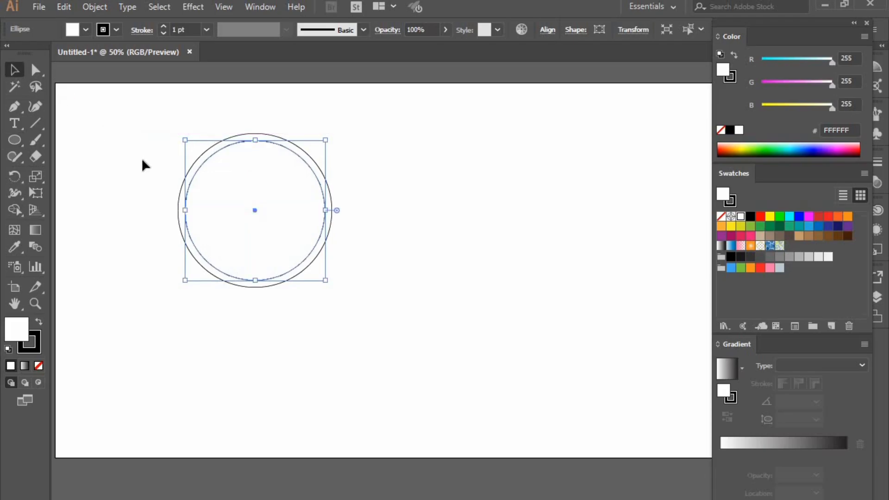
left_click(96, 7)
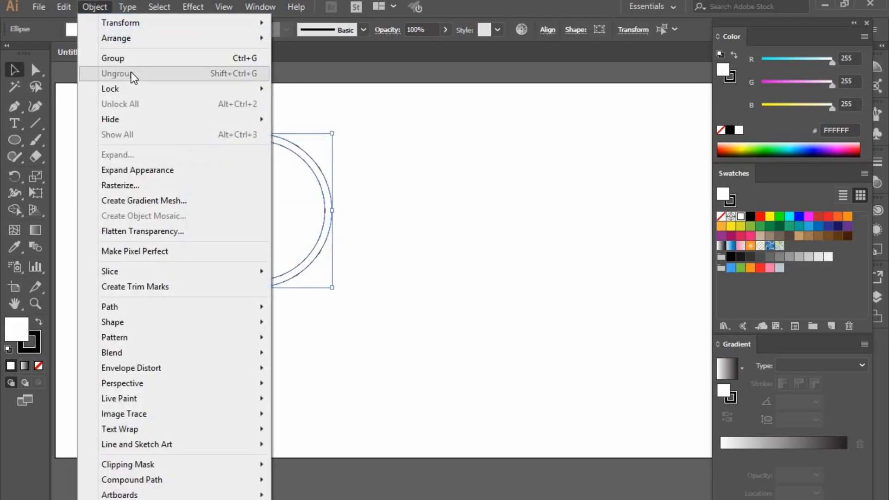
left_click(128, 61)
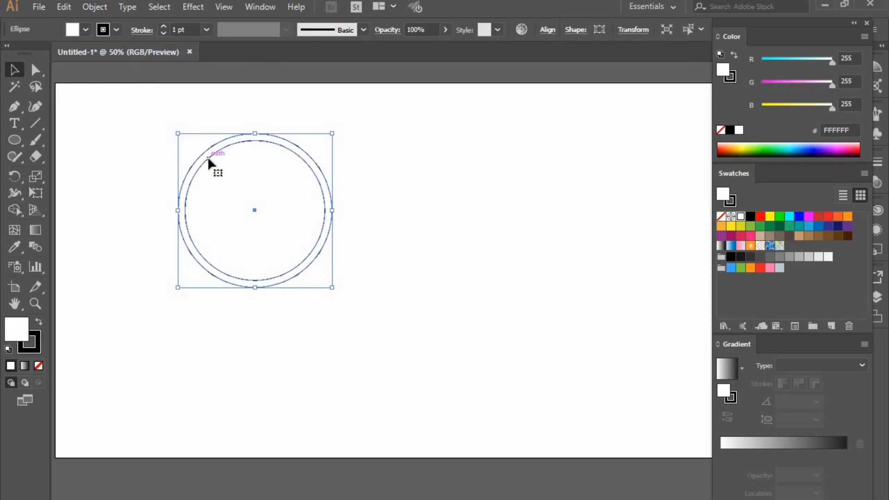
Duplicate the ring down and to the left so the two overlap, and remove the fill from both rings
left_click_drag(207, 158, 166, 260)
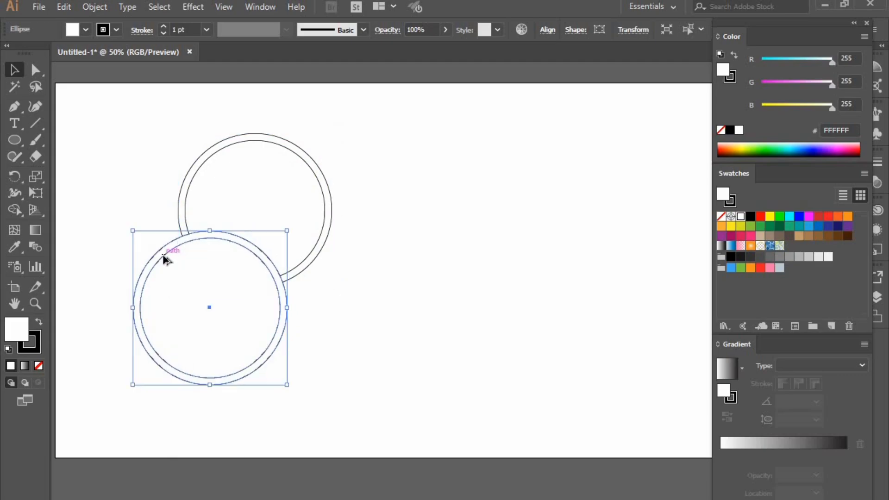
left_click_drag(127, 159, 214, 293)
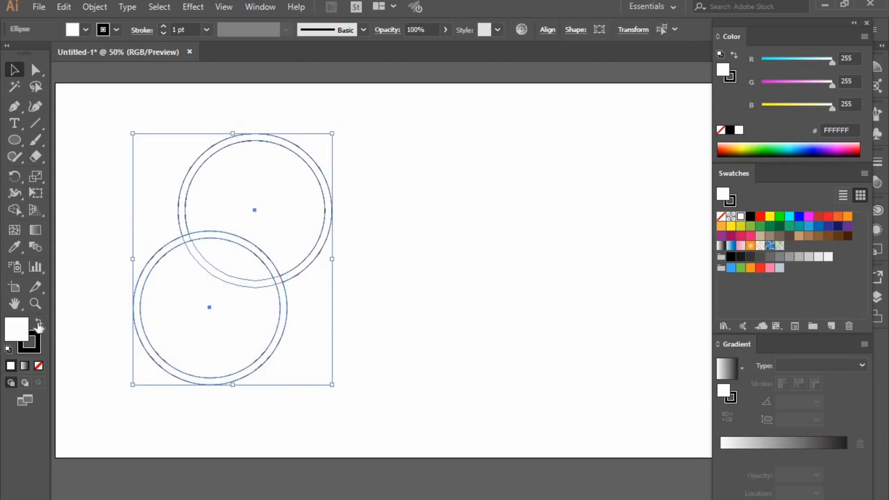
left_click(39, 366)
left_click(110, 269)
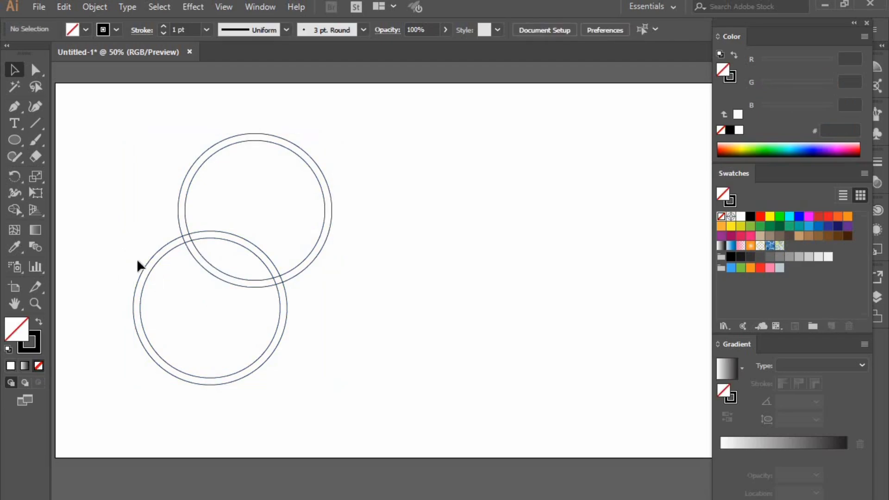
Duplicate the lower-left ring to its lower right, and shift both lower rings slightly left and down
left_click_drag(279, 336, 415, 381)
left_click_drag(249, 398, 269, 324)
left_click(382, 258)
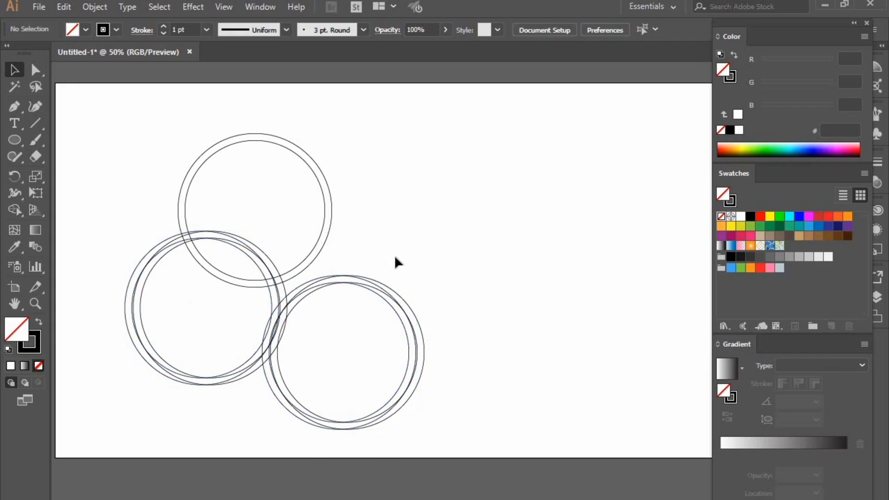
key("ctrl+z")
left_click_drag(284, 323, 269, 328)
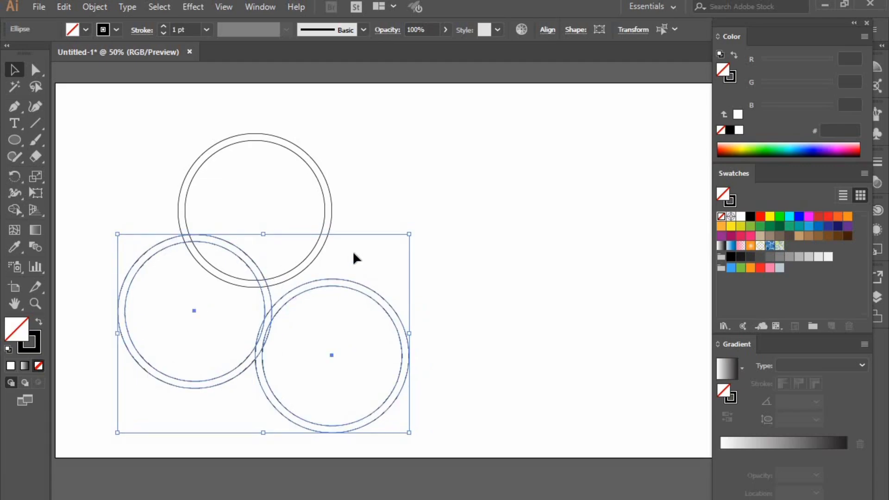
left_click(380, 245)
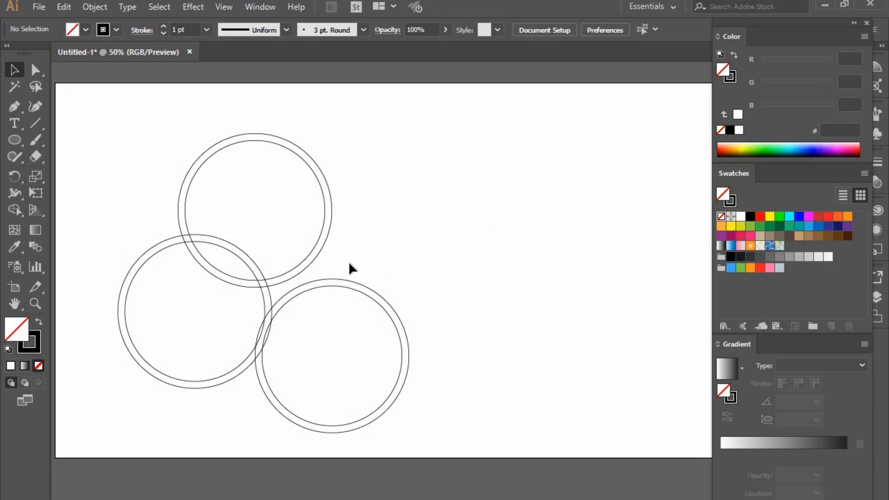
Nudge the lower-right ring slightly right so its band overlaps the lower-left ring's band
left_click(351, 280)
key("Right")
key("Right")
key("Right")
key("Right")
key("Right")
key("Right")
key("Right")
key("Right")
key("Right")
key("Right")
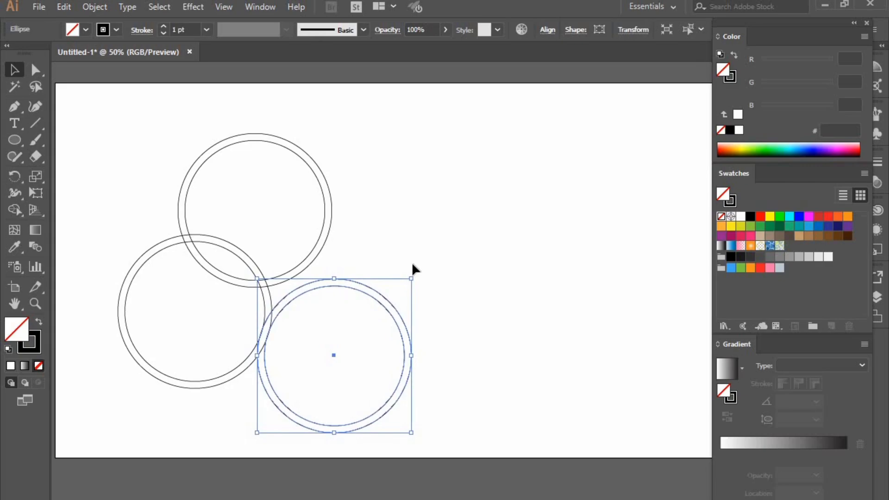
left_click(406, 260)
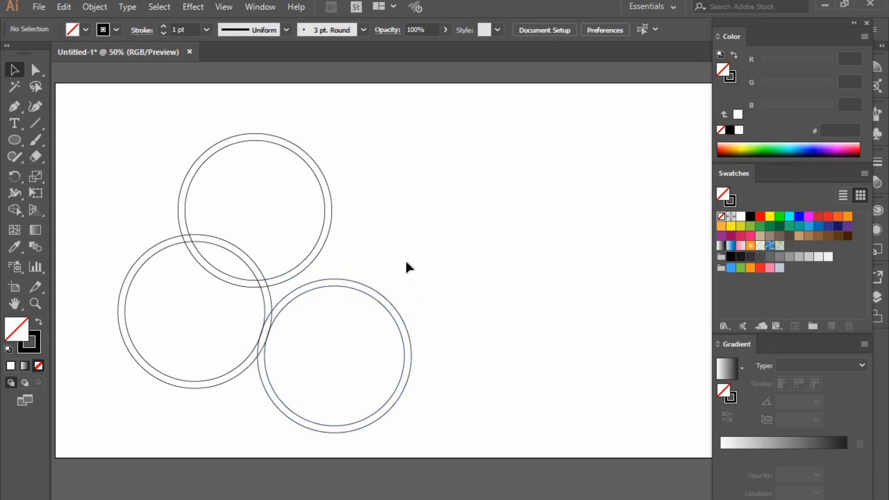
Duplicate the lower-right ring up and to the right, at full size, overlapping the top ring and the lower-right ring
left_click_drag(390, 264, 373, 342)
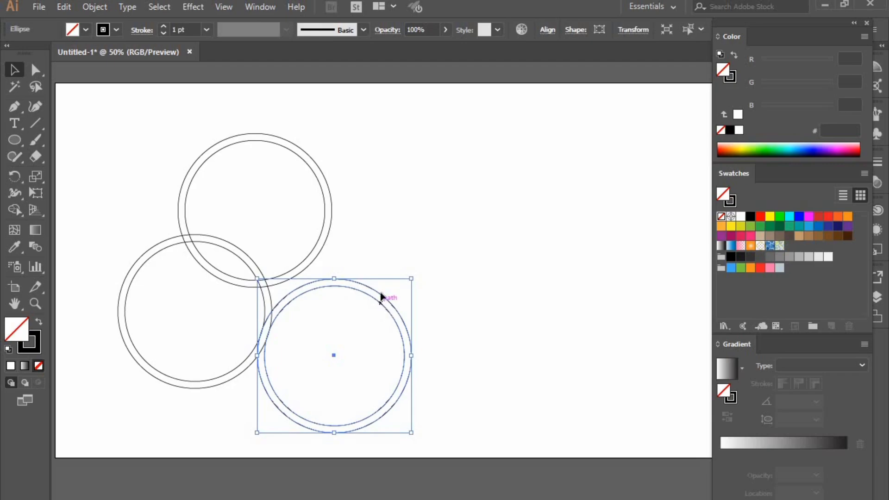
left_click_drag(382, 297, 423, 190)
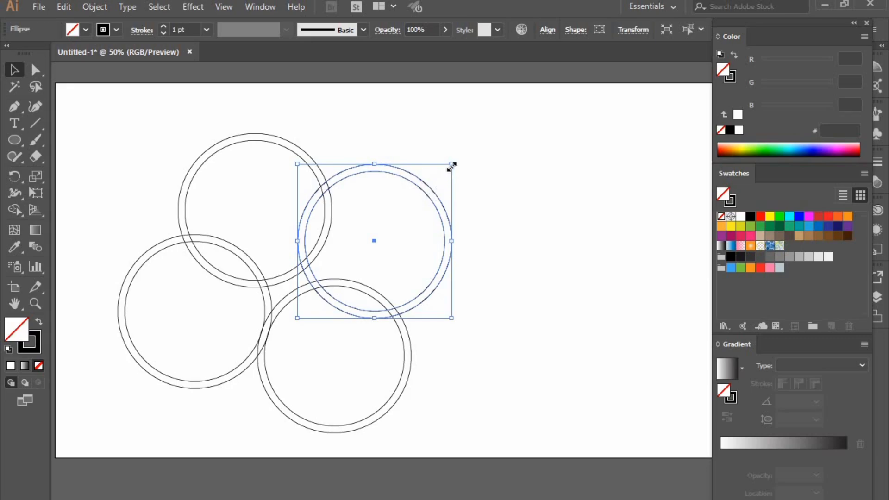
left_click_drag(452, 165, 419, 198)
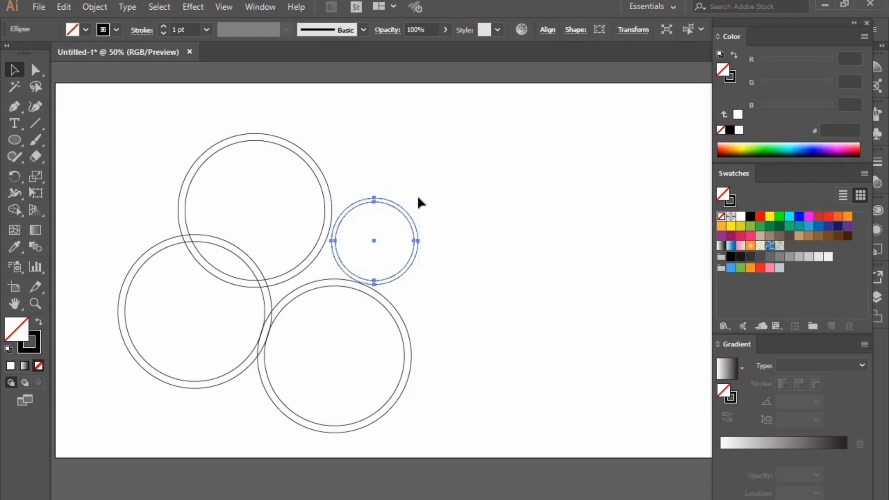
key("ctrl+z")
Nudge the upper-right ring slightly right so its band crosses the top ring's band
left_click(483, 228)
left_click(410, 211)
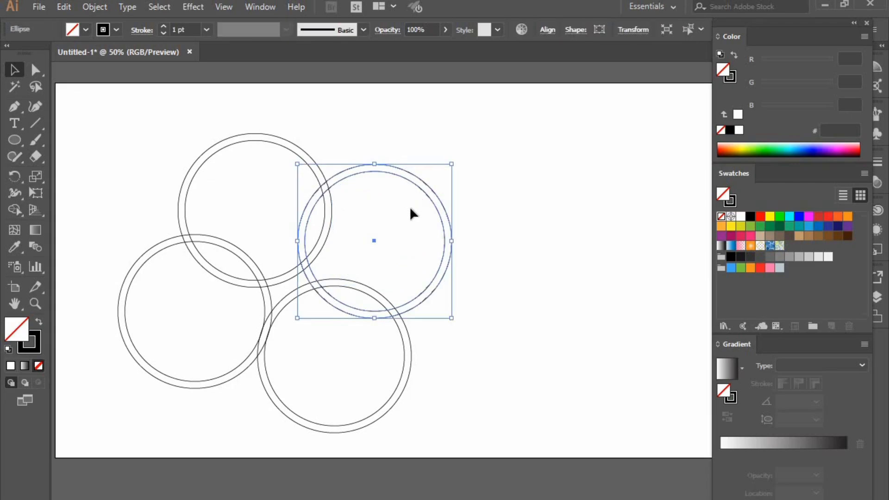
key("Right")
key("Right")
key("Right")
key("Right")
key("Right")
key("Right")
key("Right")
key("Right")
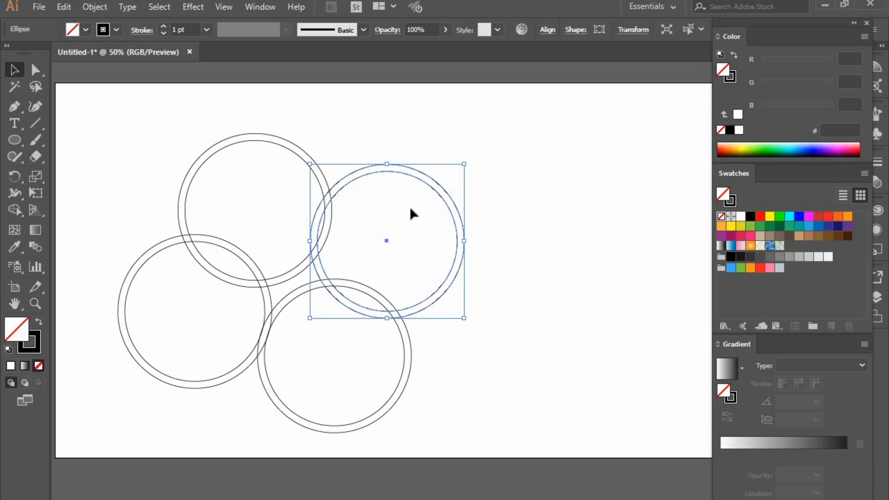
left_click(410, 212)
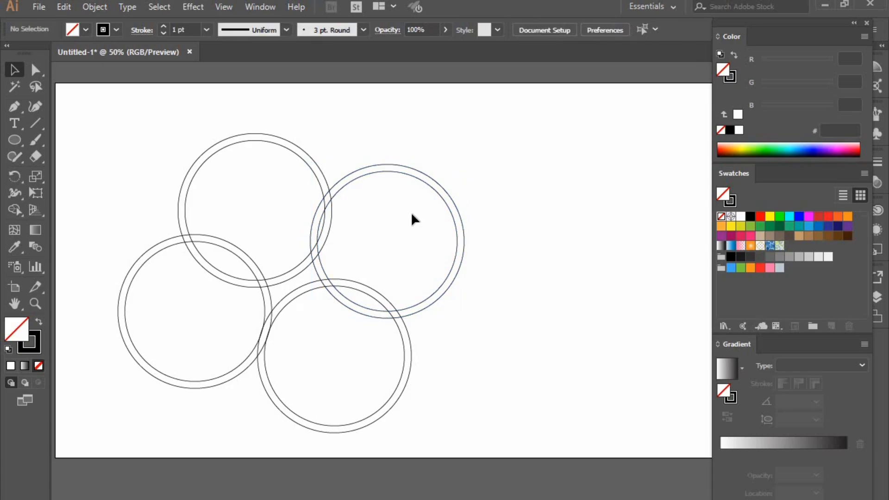
Draw a small unfilled circle beside the rings and move it onto the junction of the top, upper-right and lower-right rings
left_click(12, 144)
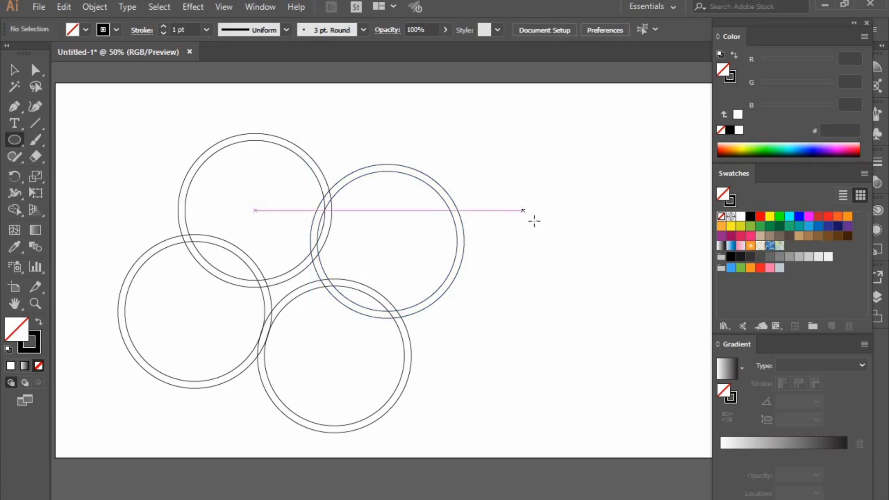
left_click_drag(523, 211, 557, 254)
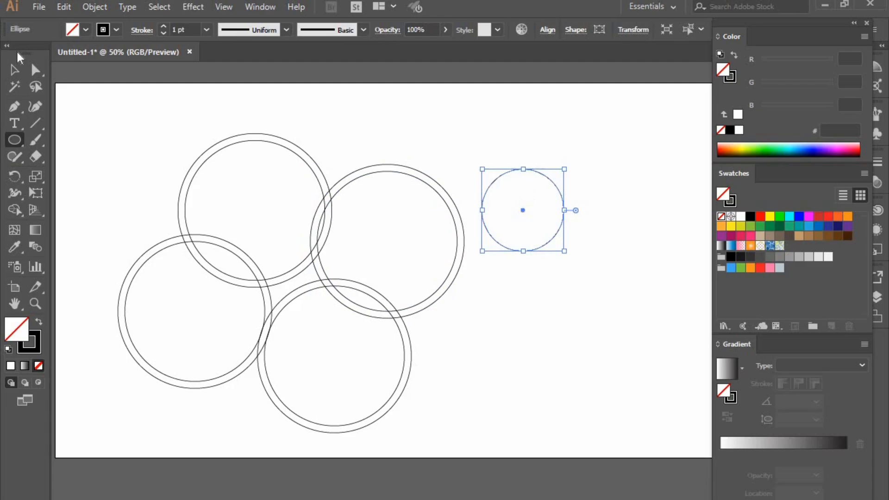
left_click(14, 69)
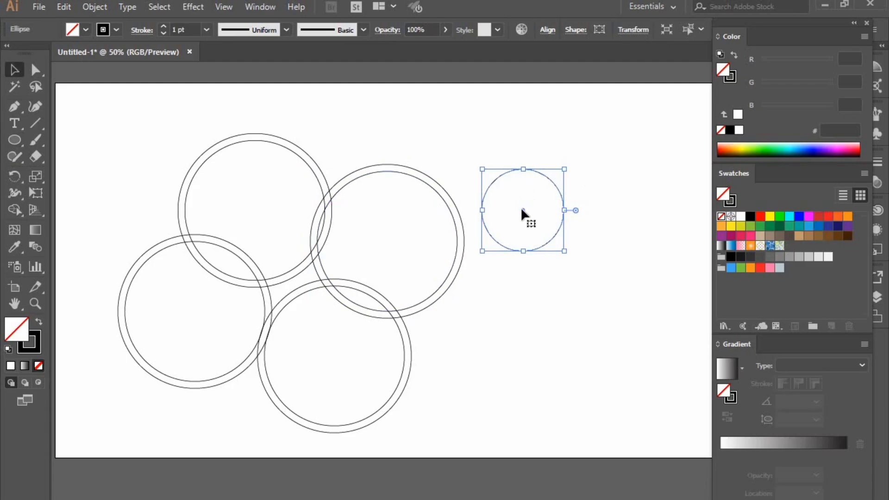
left_click_drag(520, 207, 317, 274)
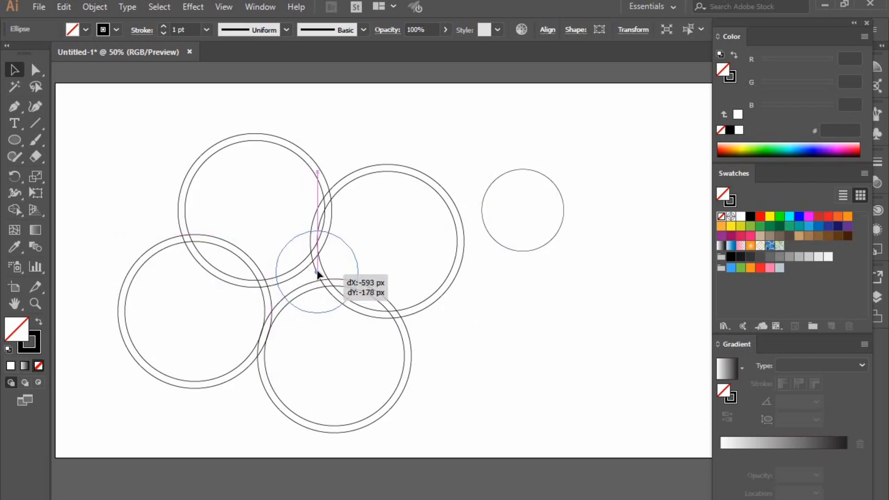
left_click_drag(317, 274, 318, 274)
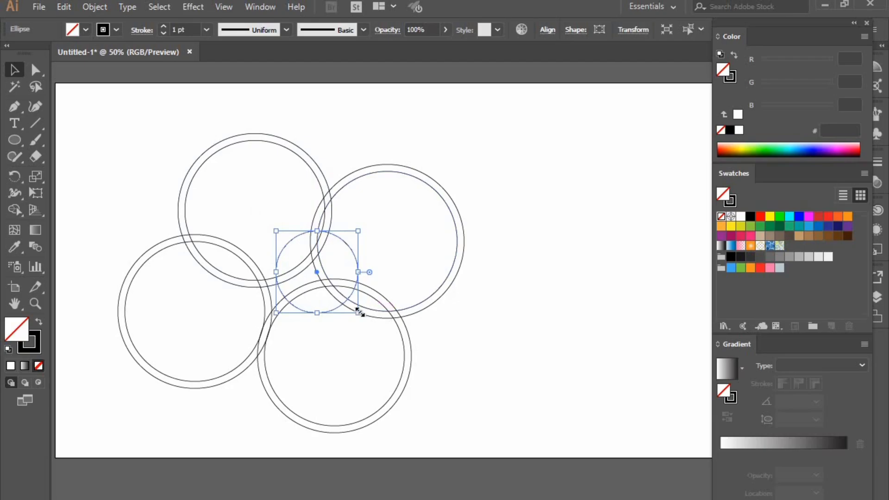
Shrink the small circle and fine-tune its position, height and width to fit the ring crossings at the junction
left_click_drag(359, 311, 338, 307)
scroll(299, 273, "up", 3)
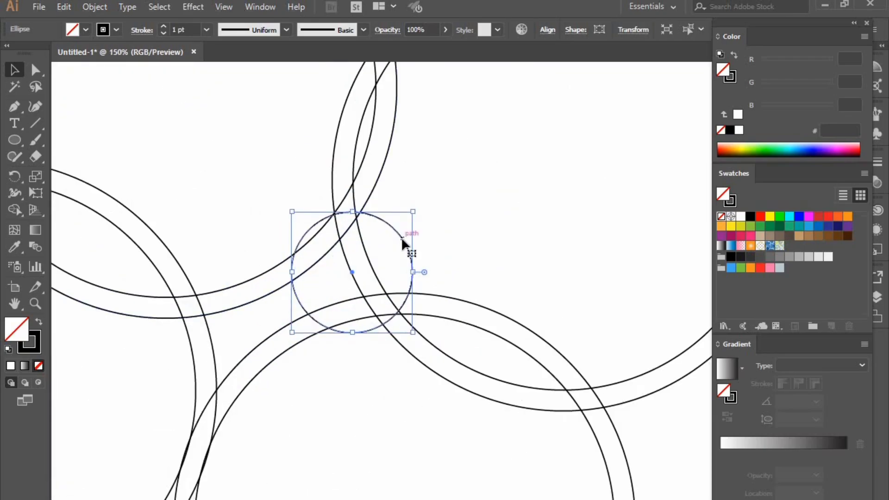
left_click(398, 229)
left_click_drag(398, 230, 383, 234)
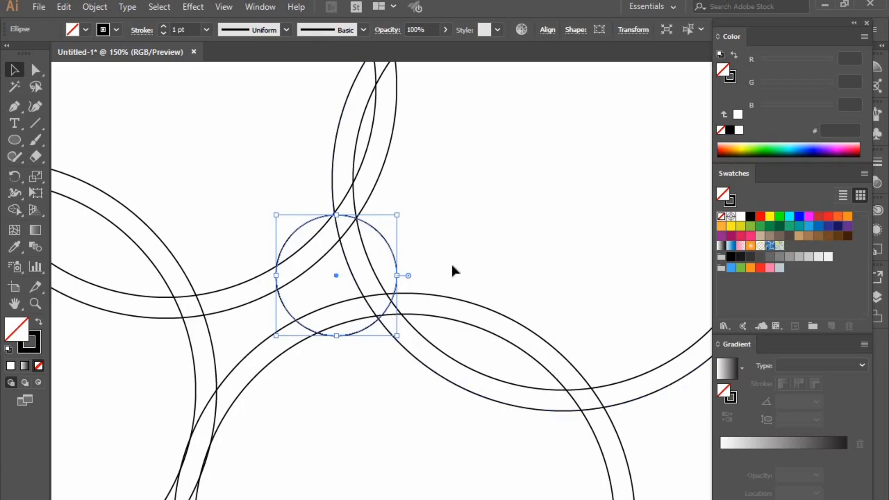
mouse_move(334, 337)
left_mouse_down()
mouse_move(324, 328)
mouse_move(332, 332)
left_mouse_up()
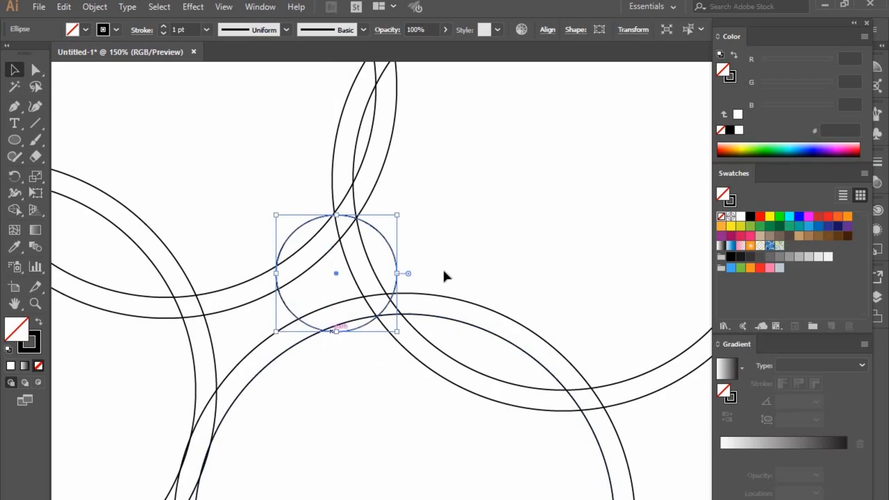
left_click_drag(394, 273, 389, 273)
left_click(449, 254)
Duplicate the small circle onto the junction between the lower-left and lower-right rings
scroll(431, 217, "down", 5)
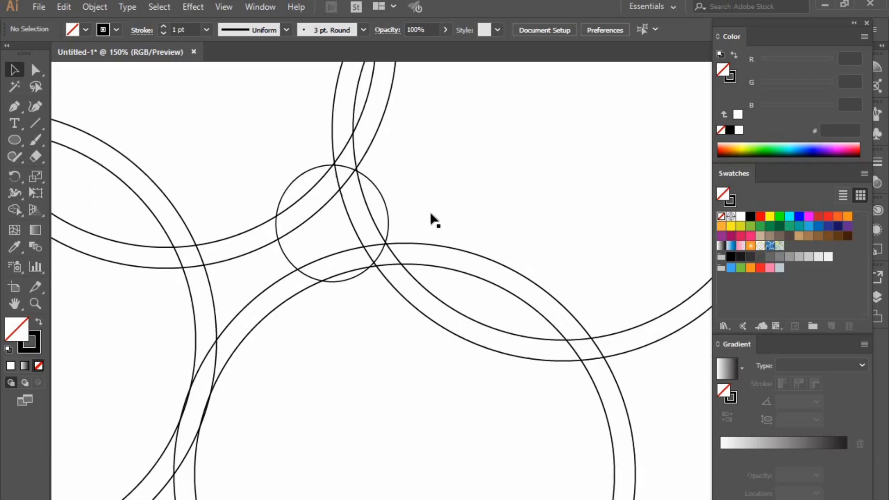
scroll(429, 209, "down", 2)
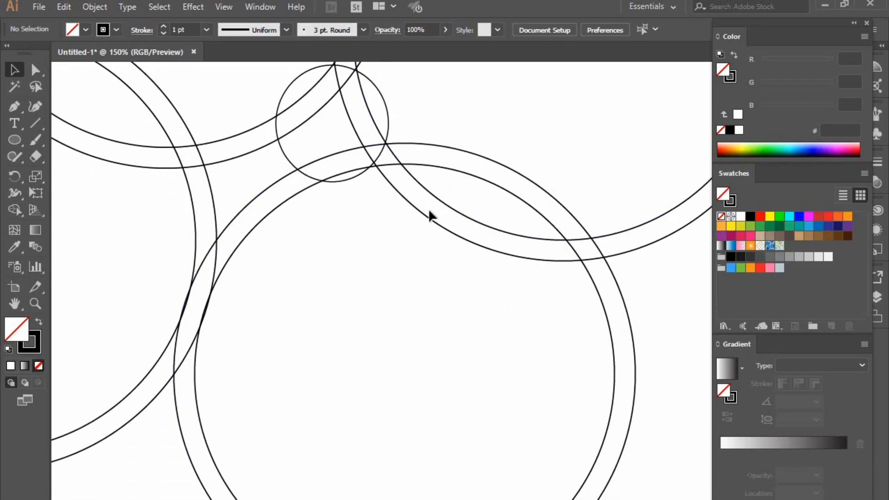
left_click_drag(282, 164, 170, 277)
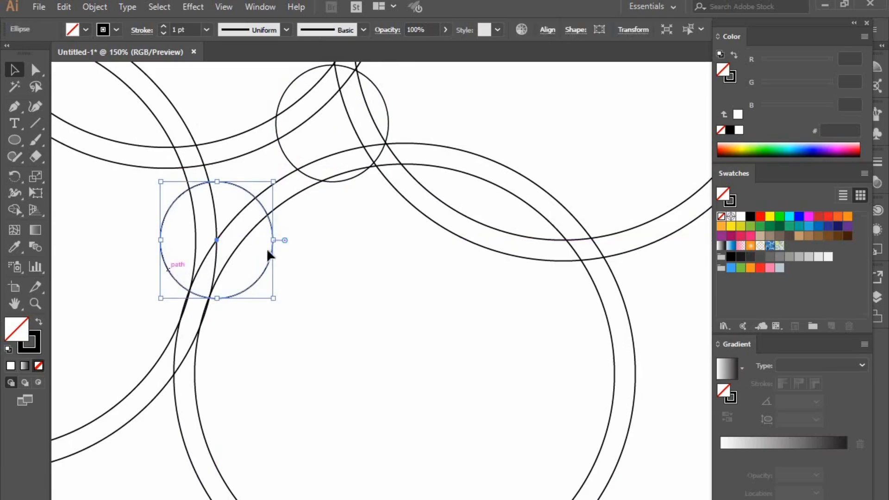
left_click(357, 253)
scroll(356, 253, "down", 3)
left_click_drag(353, 268, 364, 291)
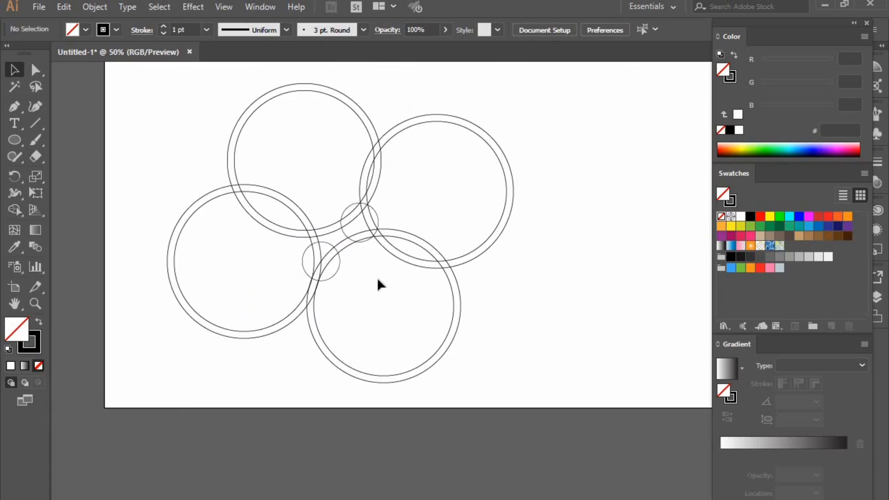
Select all rings and small circles and, with Shape Builder, merge the band segments around the upper small circle into connected shapes
left_click_drag(159, 122, 506, 384)
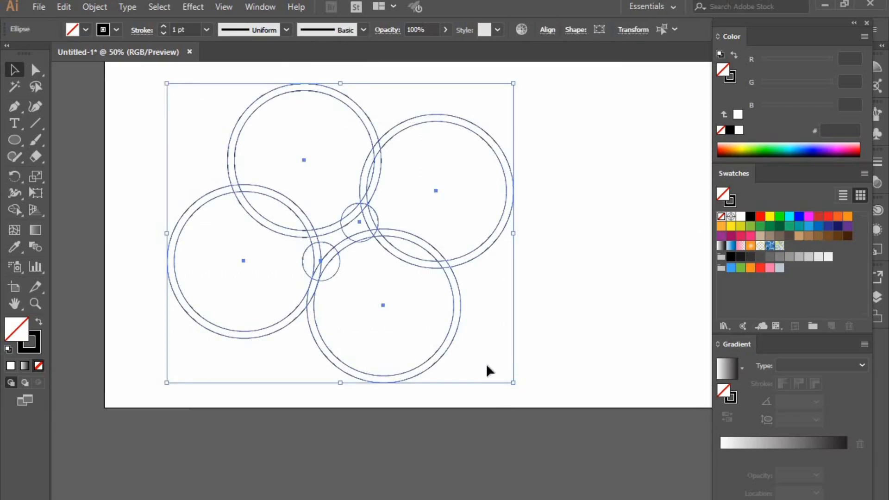
left_click(15, 210)
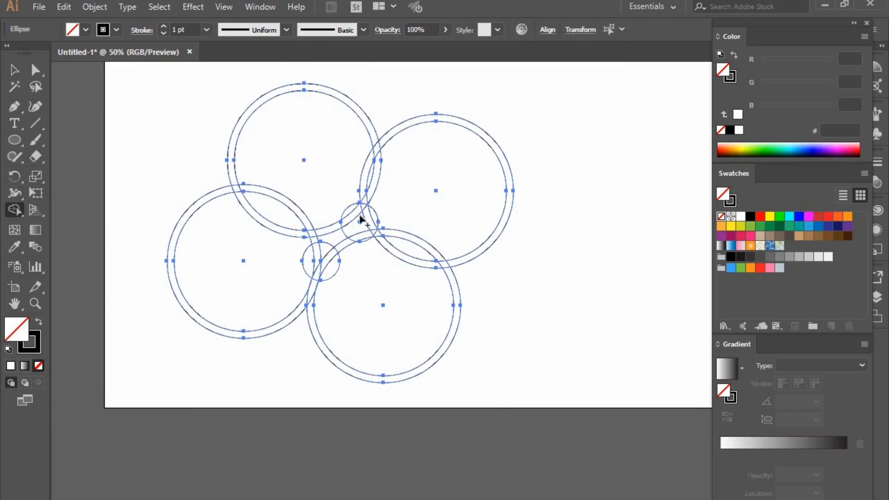
mouse_move(364, 209)
left_mouse_down()
mouse_move(299, 234)
mouse_move(258, 218)
mouse_move(235, 196)
mouse_move(254, 195)
left_mouse_up()
key("ctrl+z")
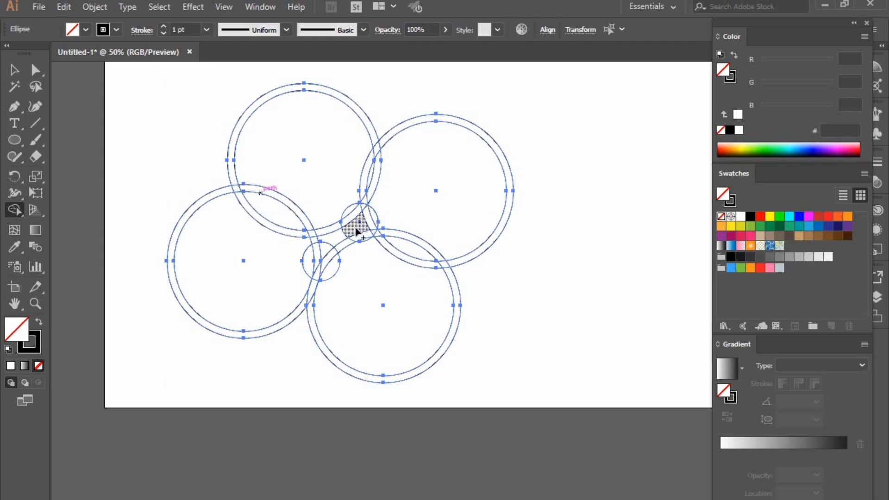
scroll(354, 211, "up", 5)
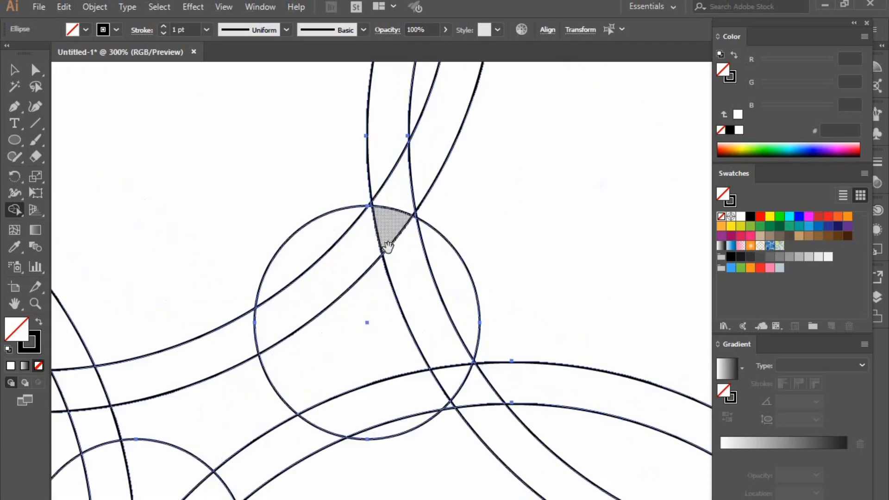
left_click_drag(368, 171, 214, 276)
mouse_move(373, 171)
left_mouse_down()
mouse_move(380, 218)
mouse_move(422, 307)
mouse_move(447, 327)
mouse_move(404, 340)
left_mouse_up()
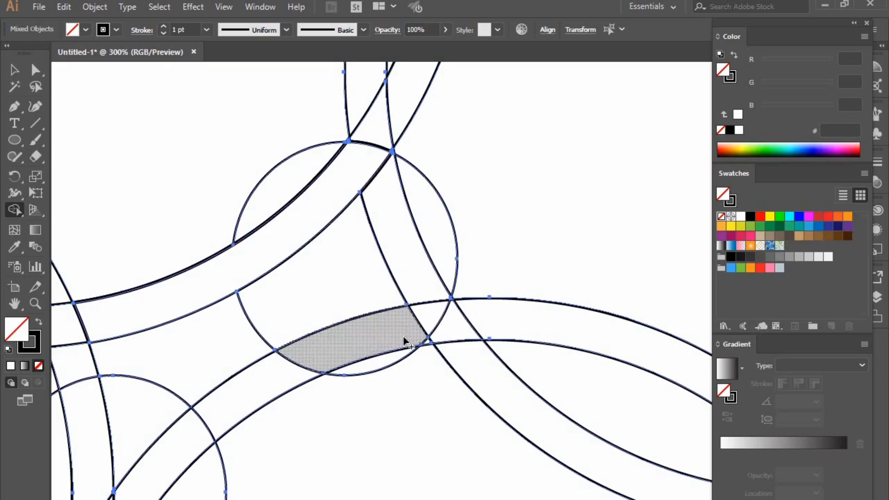
mouse_move(363, 167)
left_mouse_down()
mouse_move(420, 313)
mouse_move(377, 327)
left_mouse_up()
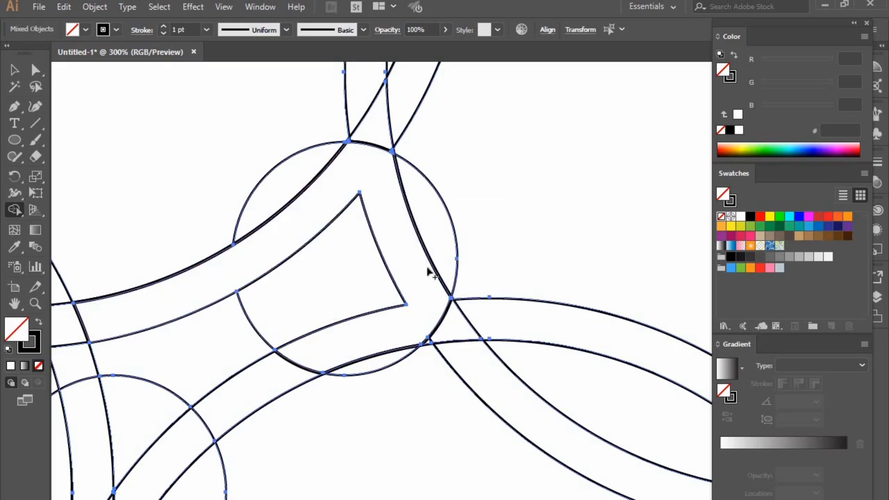
Merge the small leftover region at the leaf tip, where the top and lower-left rings cross, into the combined shape
mouse_move(319, 359)
left_mouse_down()
mouse_move(482, 256)
mouse_move(375, 319)
mouse_move(251, 454)
mouse_move(236, 241)
mouse_move(204, 189)
mouse_move(206, 232)
mouse_move(186, 229)
left_mouse_up()
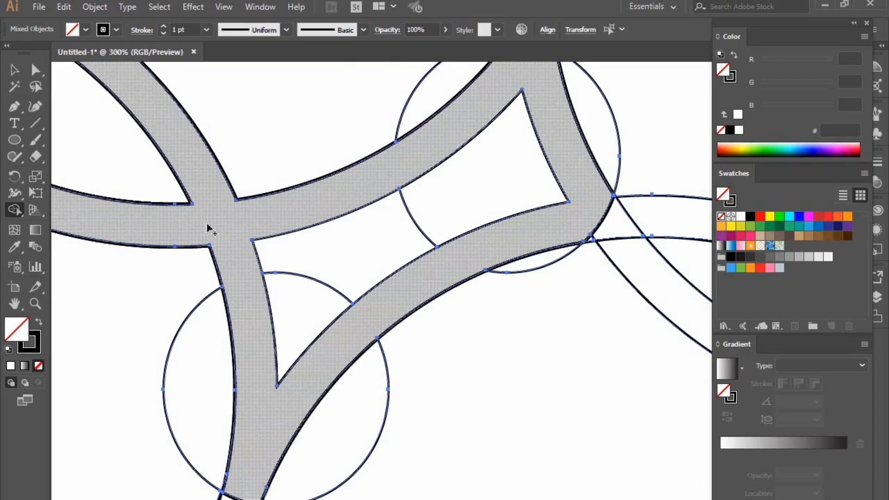
scroll(208, 228, "down", 4)
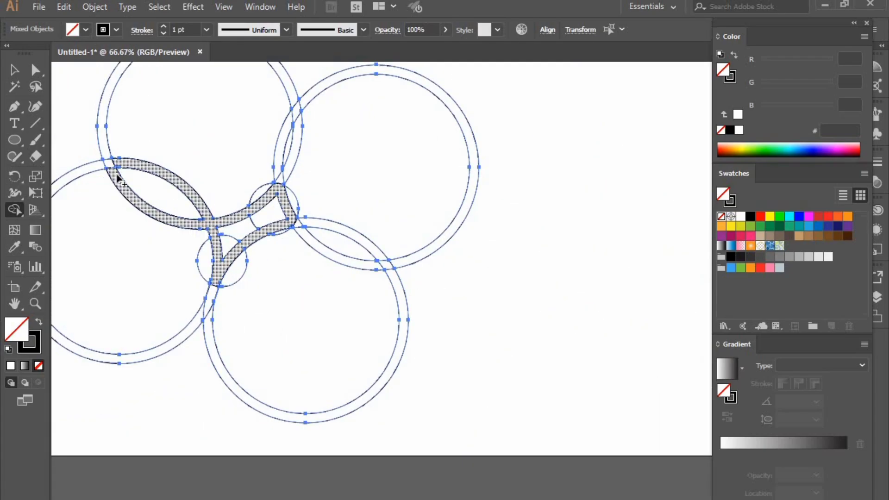
left_click_drag(108, 166, 108, 166)
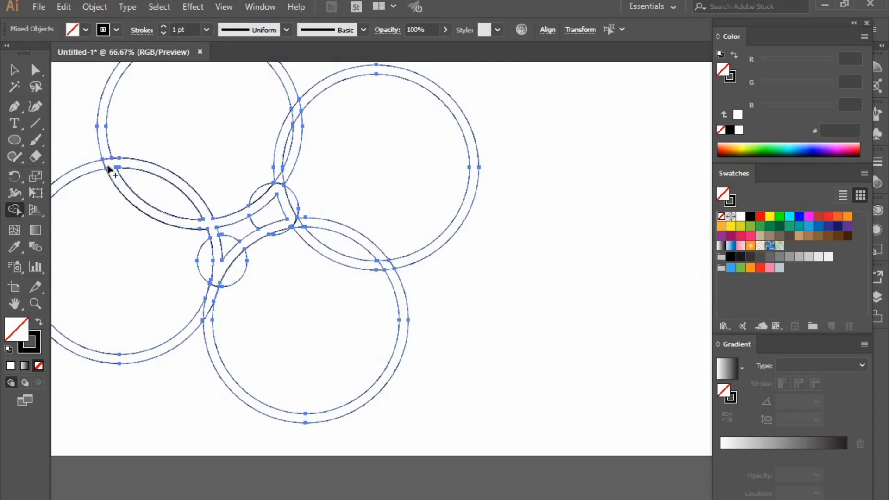
Merge the small pointed regions above and beside the upper junction into the shape to form its two sharp tail tips
scroll(268, 199, "up", 4)
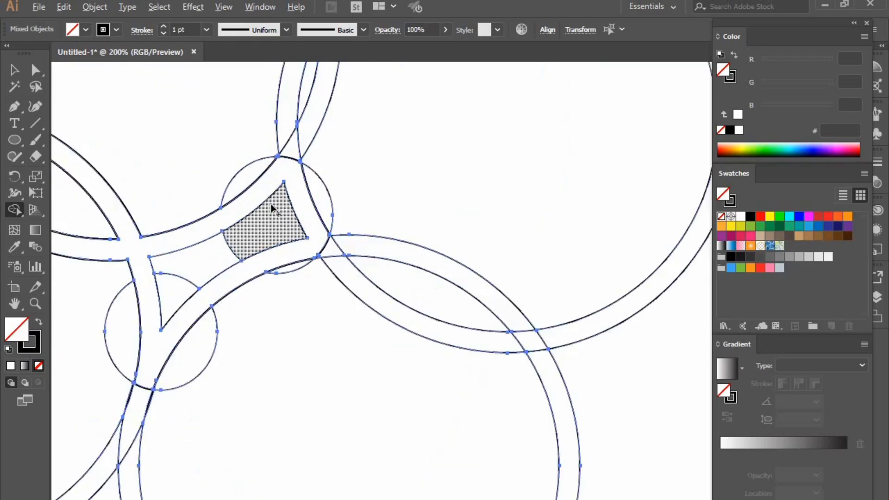
left_click_drag(299, 123, 303, 101)
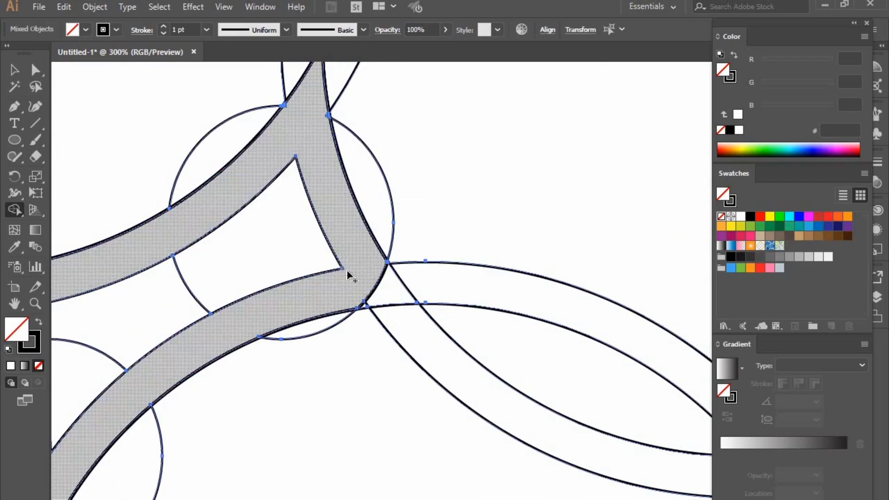
mouse_move(368, 265)
left_mouse_down()
mouse_move(399, 280)
mouse_move(377, 284)
mouse_move(383, 292)
left_mouse_up()
scroll(368, 299, "left", 3)
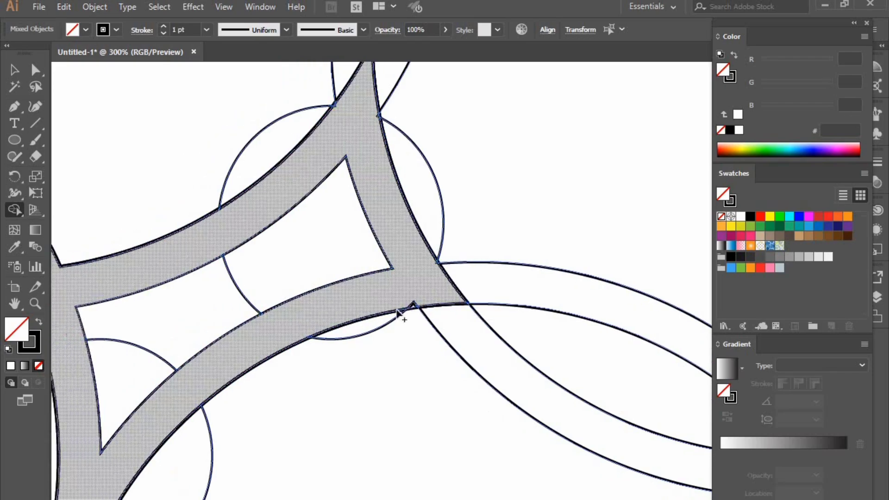
left_click(415, 290)
scroll(379, 208, "up", 3)
scroll(351, 192, "left", 5)
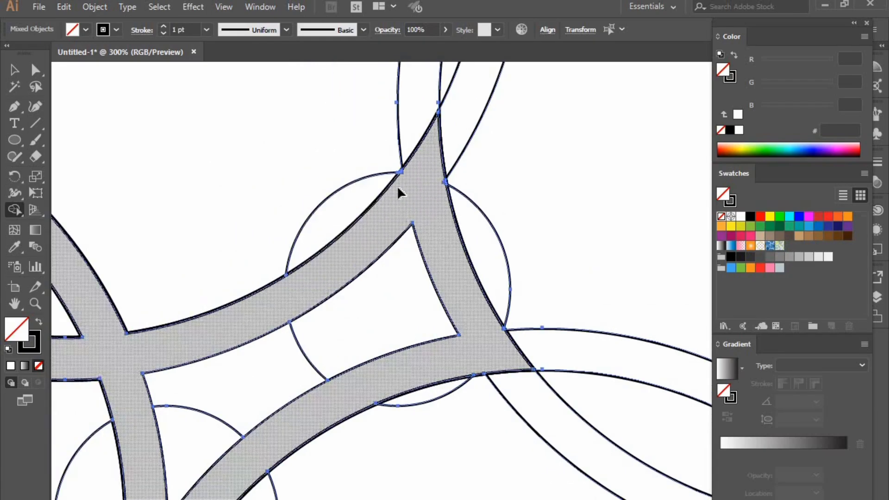
scroll(504, 198, "up", 2)
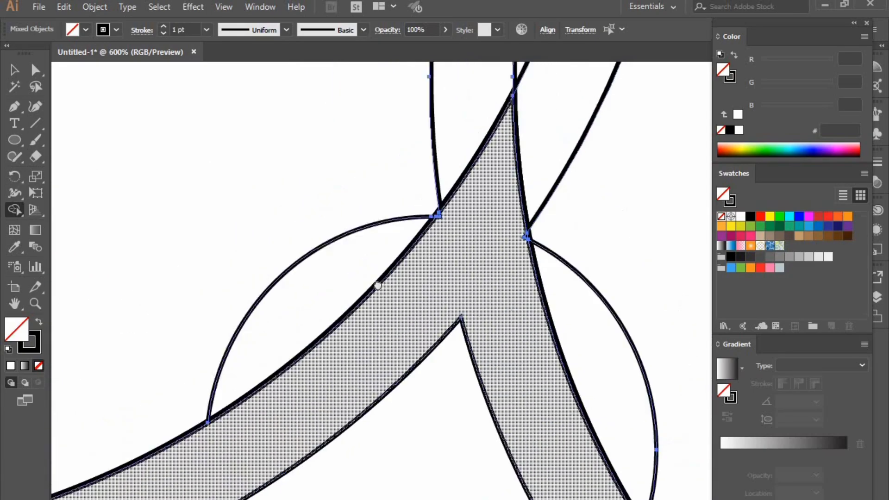
left_click_drag(388, 271, 387, 258)
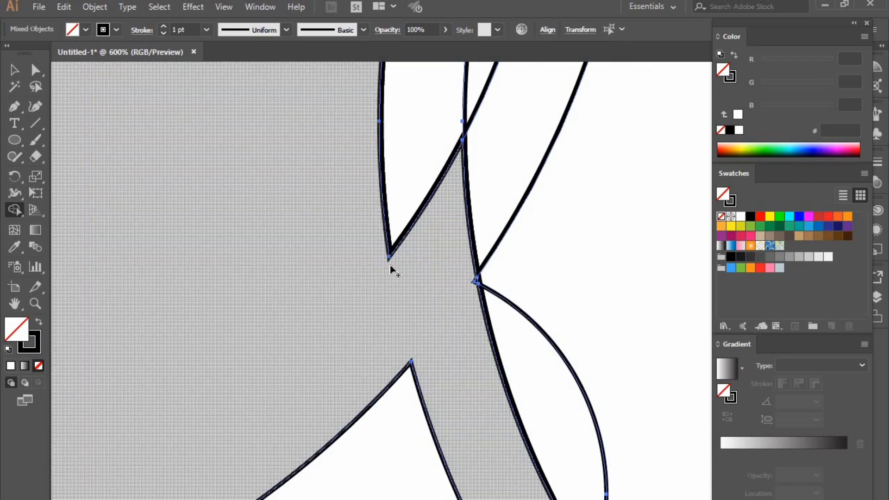
key("ctrl+z")
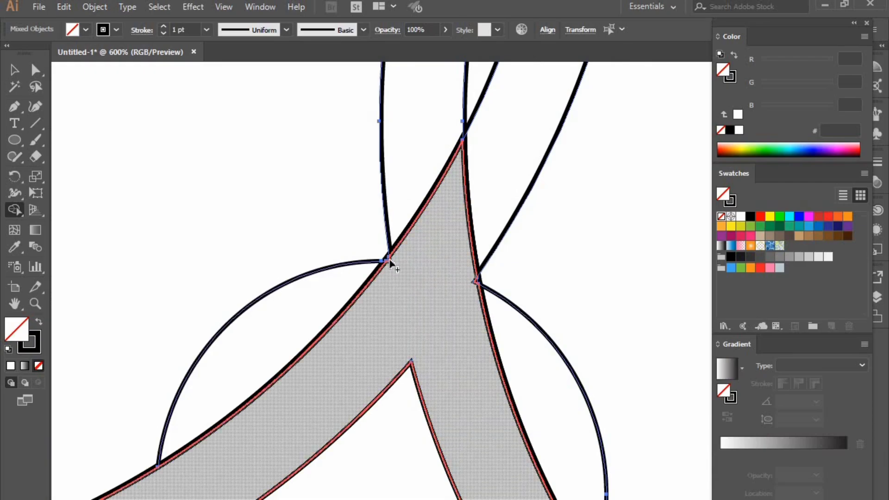
Merge the tiny leftover slivers at the edges of the upper tail tip into the shape
left_click_drag(387, 261, 387, 259)
mouse_move(464, 288)
left_mouse_down()
mouse_move(473, 281)
mouse_move(459, 284)
left_mouse_up()
scroll(459, 284, "down", 4)
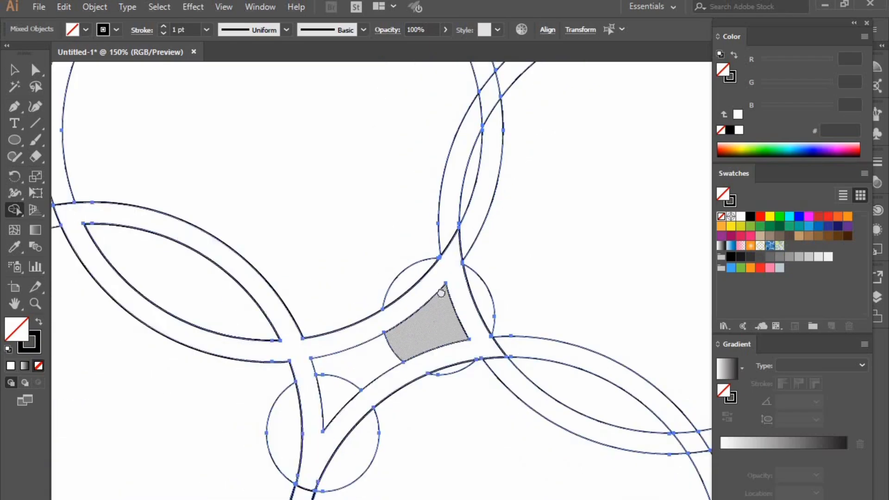
Select only the merged fox shape and move it out of the rings to the left edge of the artboard
scroll(452, 254, "down", 3)
left_click(14, 70)
key("ctrl+a")
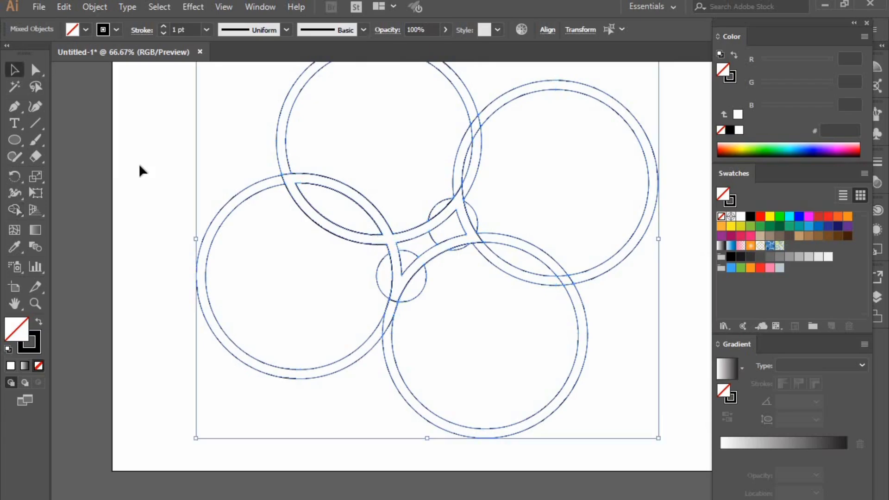
left_click(141, 171)
left_click(349, 198)
left_click_drag(349, 198, 37, 137)
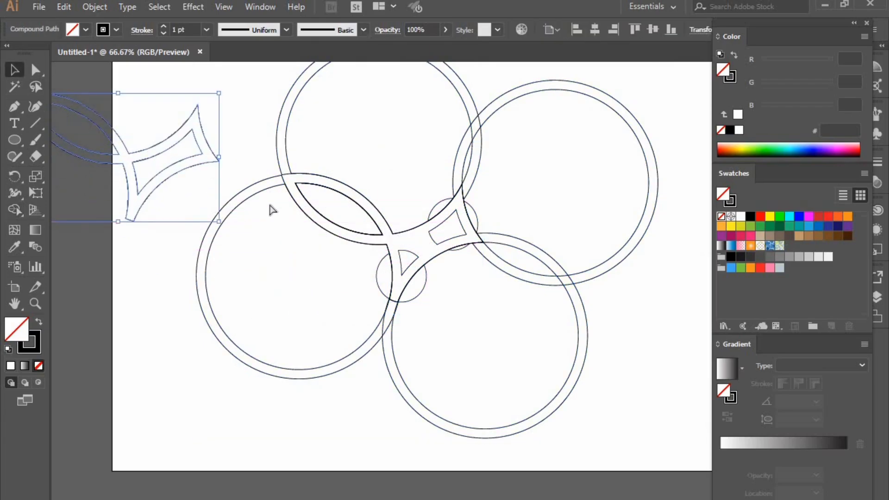
Delete all leftover rings and small circles, and move the fox shape back onto the upper middle of the artboard
left_click_drag(339, 257, 271, 304)
scroll(271, 304, "right", 1)
scroll(270, 304, "down", 2)
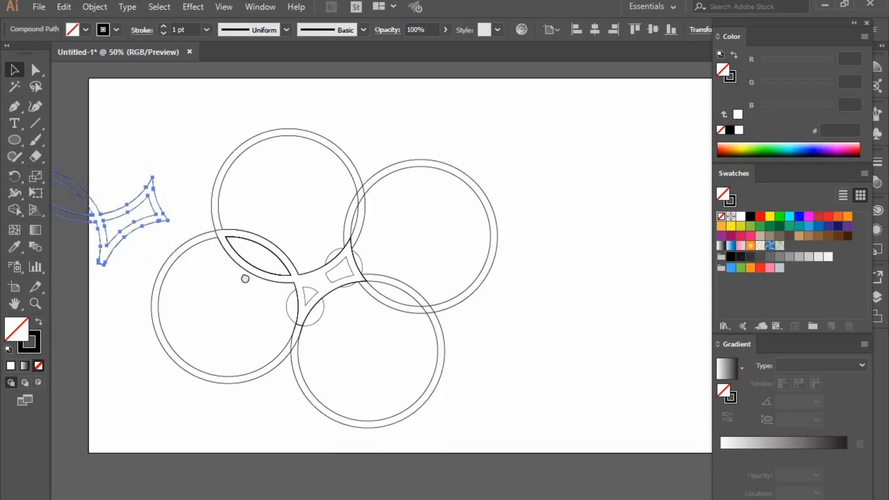
left_click_drag(245, 278, 283, 230)
left_click_drag(239, 82, 504, 379)
key("Delete")
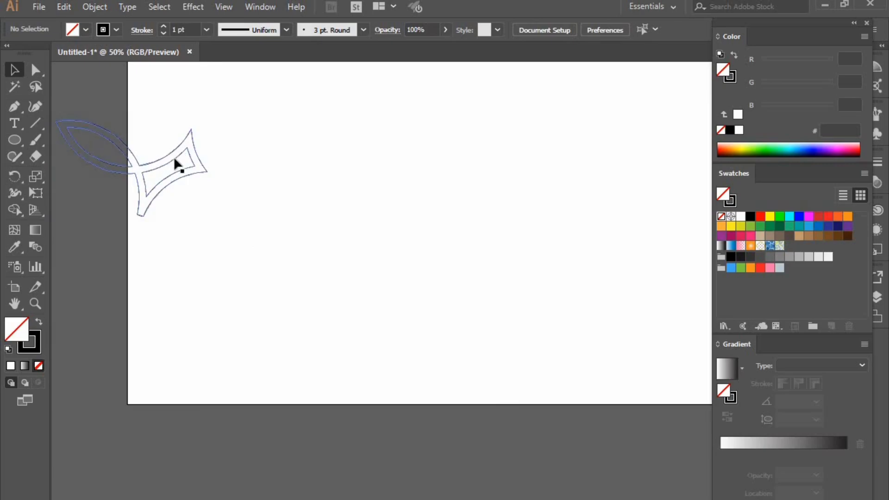
left_click_drag(174, 159, 436, 182)
left_click(496, 221)
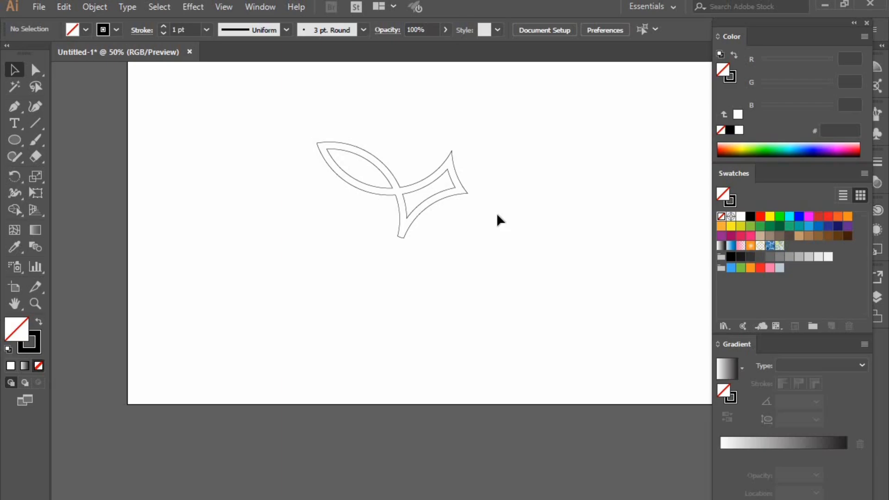
Fill the fox shape with the orange swatch R=241 G=90 B=36 and remove its stroke
left_click(424, 186)
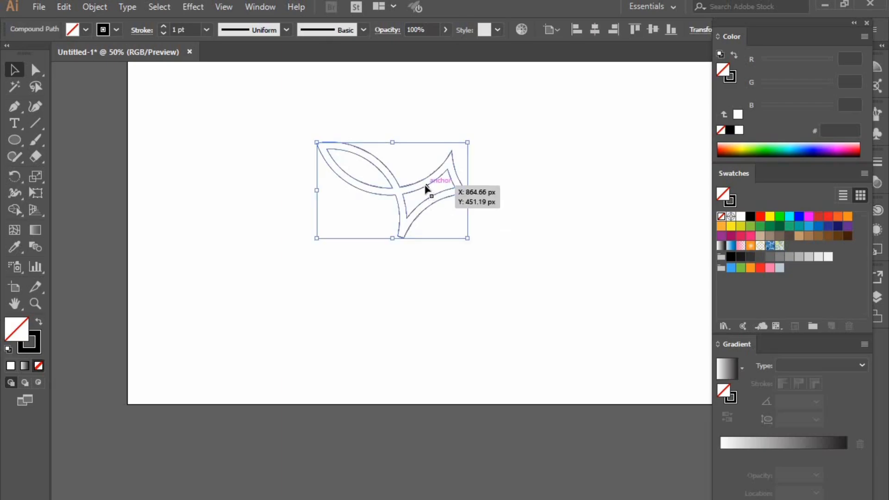
left_click(828, 216)
left_click(838, 217)
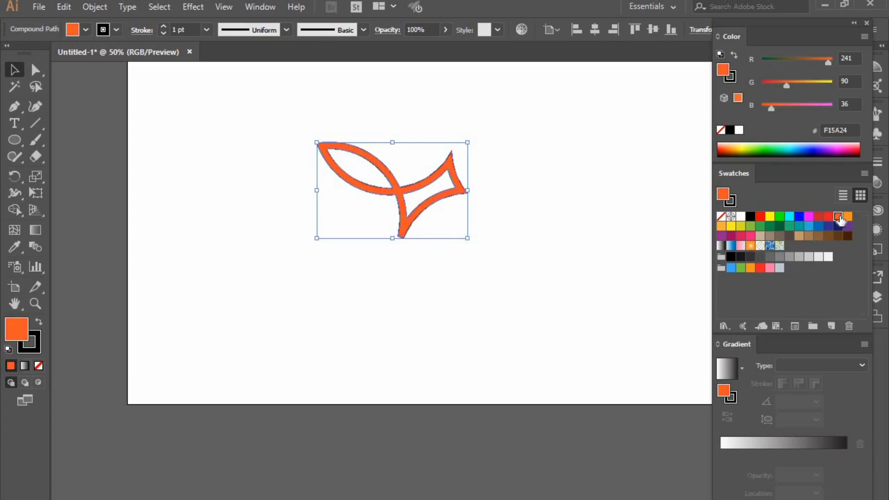
left_click(847, 217)
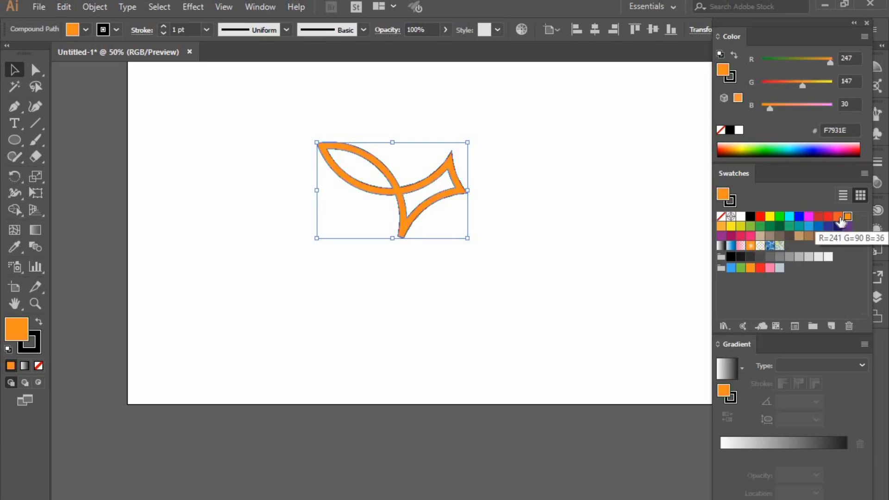
left_click(838, 218)
left_click(35, 348)
left_click(38, 365)
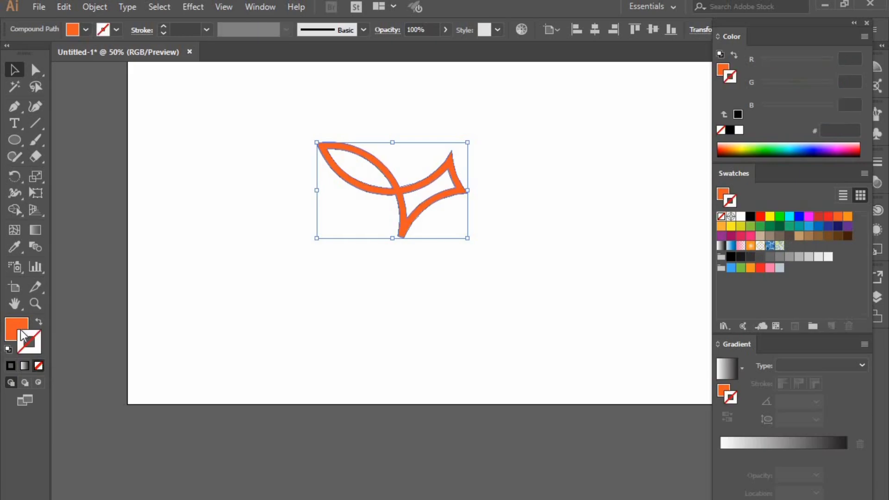
key("x")
left_click(268, 315)
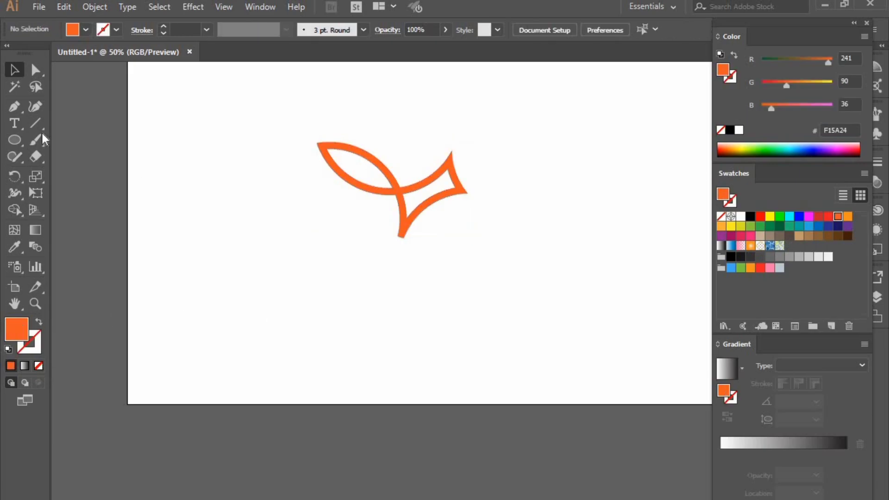
Add the text "Fox Logo", enlarge it to about 105 pt and place it below the fox shape
left_click(15, 124)
left_click(288, 292)
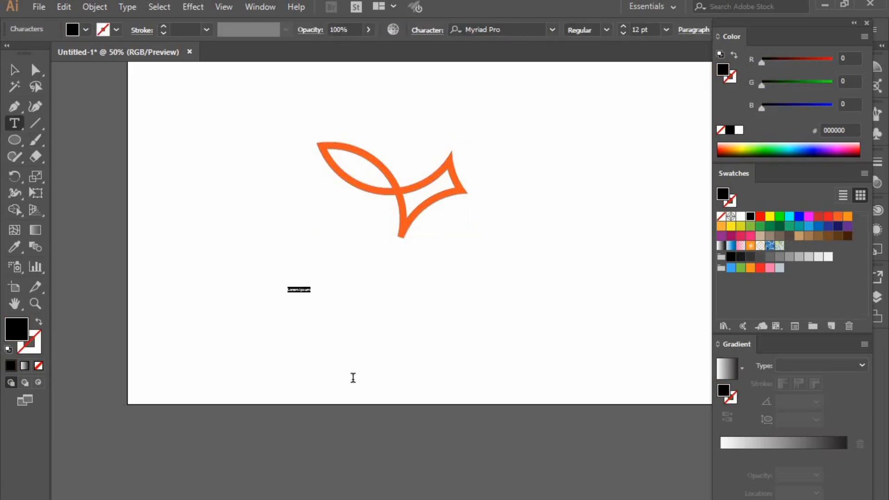
type("s")
left_click(14, 70)
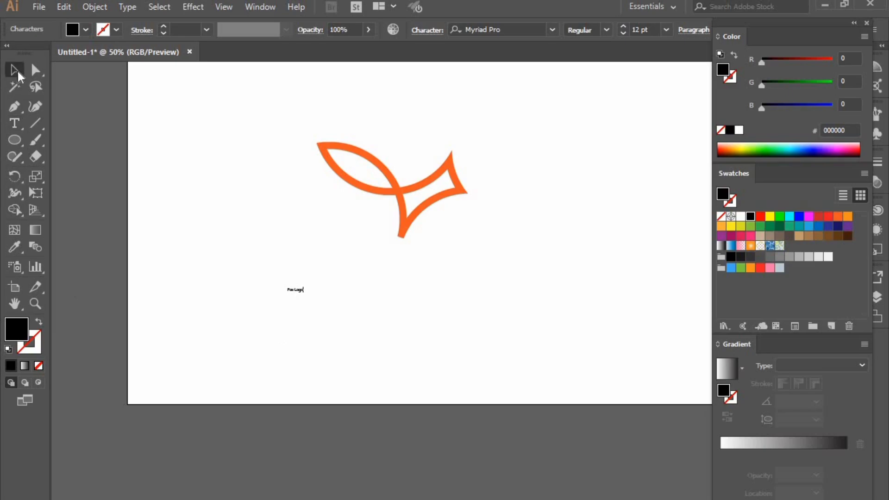
left_click_drag(305, 297, 410, 284)
Set the "Fox Logo" text to the Montserrat font in Extra Bold style
key("ctrl+t")
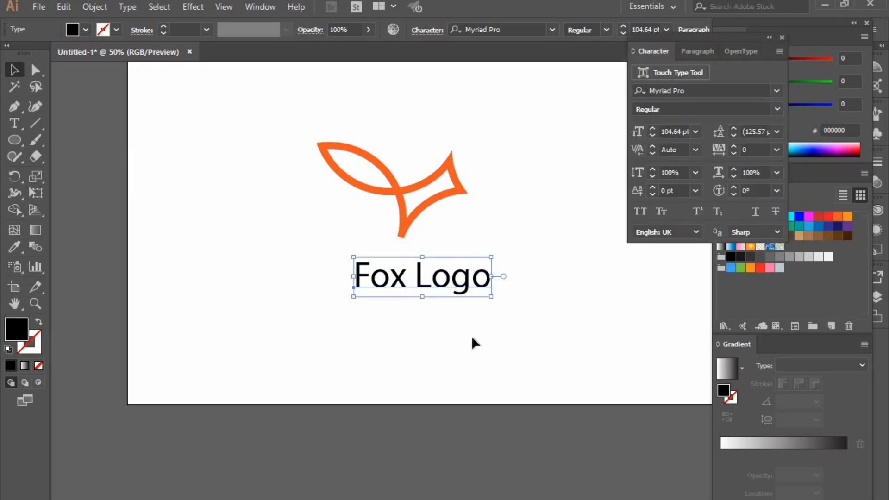
left_click(775, 92)
left_click(709, 153)
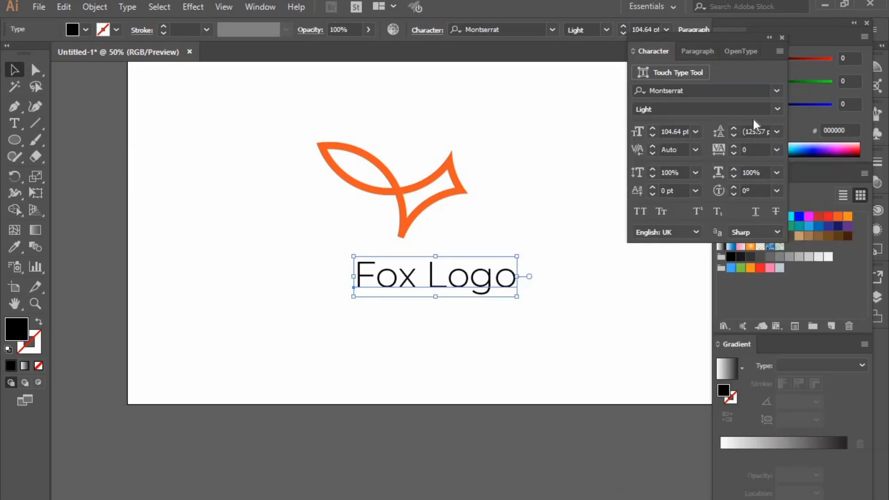
left_click(778, 109)
left_click(665, 171)
left_click(534, 198)
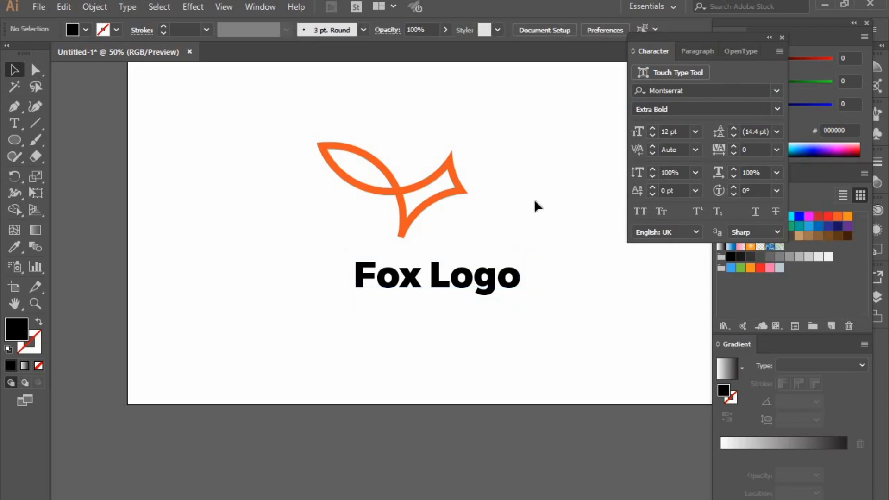
left_click(782, 37)
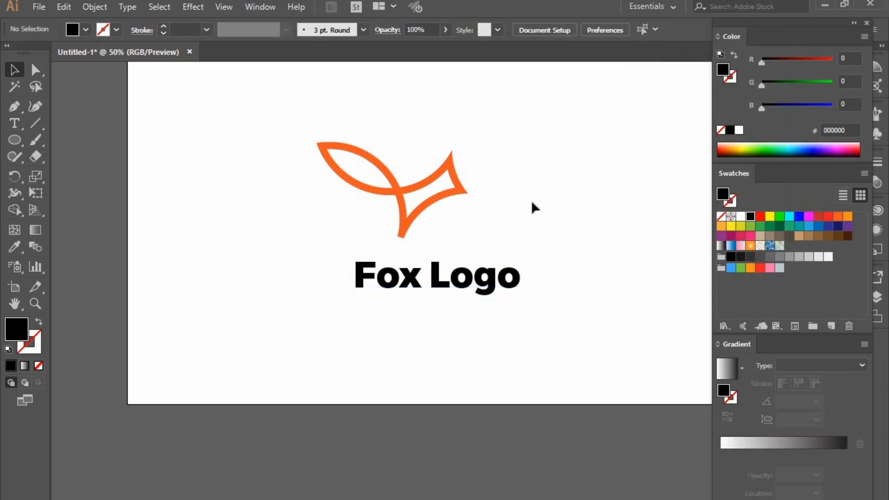
Select the fox shape and the text and align them on their horizontal centers
scroll(531, 200, "down", 2)
left_click_drag(517, 224, 442, 257)
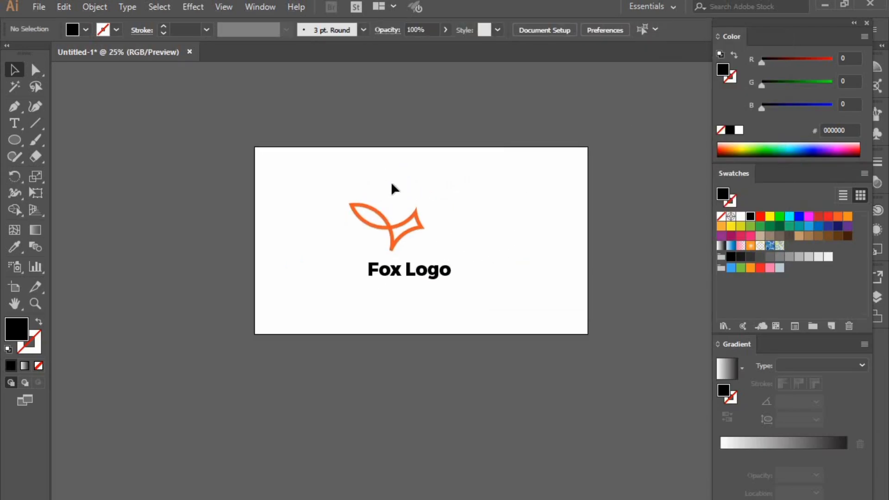
left_click_drag(442, 169, 378, 279)
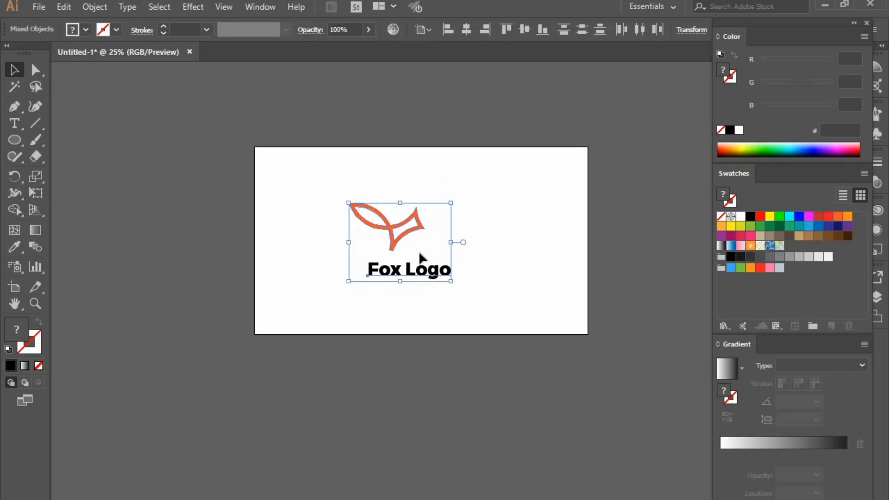
left_click(467, 30)
left_click(485, 254)
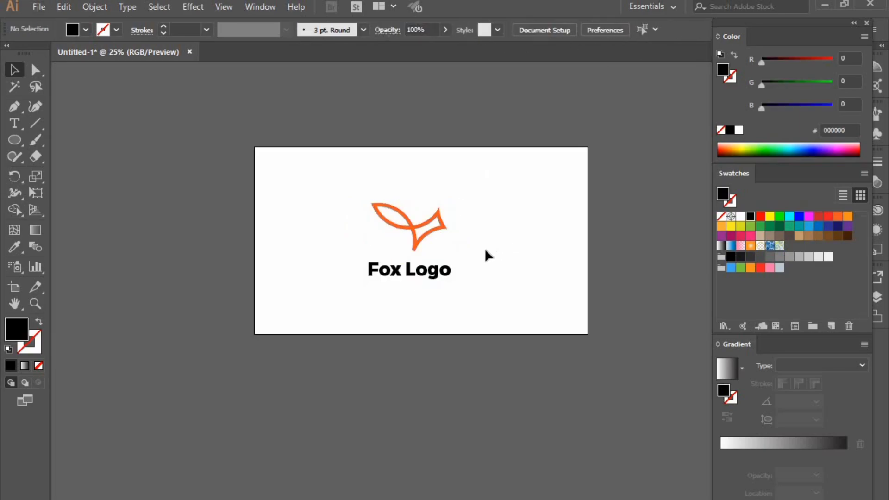
Nudge the "Fox Logo" text slightly to the right and down beneath the fox shape
scroll(484, 248, "up", 2)
mouse_move(351, 302)
left_mouse_down()
mouse_move(373, 302)
mouse_move(354, 304)
left_mouse_up()
left_click(363, 339)
left_click(412, 330)
scroll(412, 330, "down", 1)
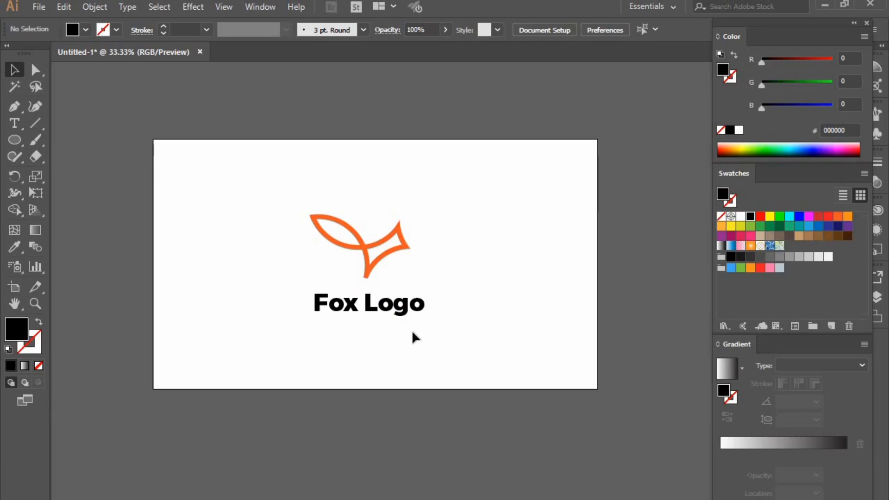
Move the fox shape and text together to the artboard's upper-left area, and place the text to the right of the shape
left_click_drag(283, 184, 448, 396)
left_click_drag(369, 274, 239, 213)
scroll(239, 213, "up", 1)
key("ctrl+shift+a")
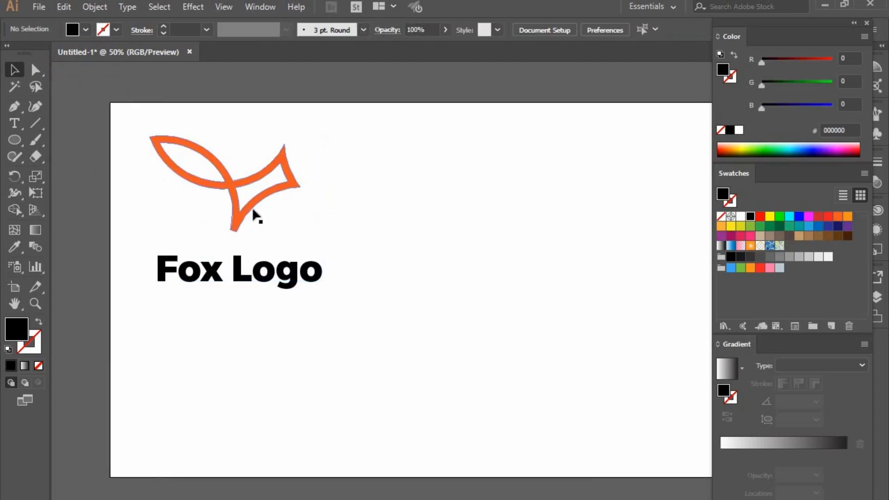
left_click_drag(271, 276, 458, 198)
Shrink the fox shape to about half its size and place it close beside the "Fox Logo" text
left_click(277, 198)
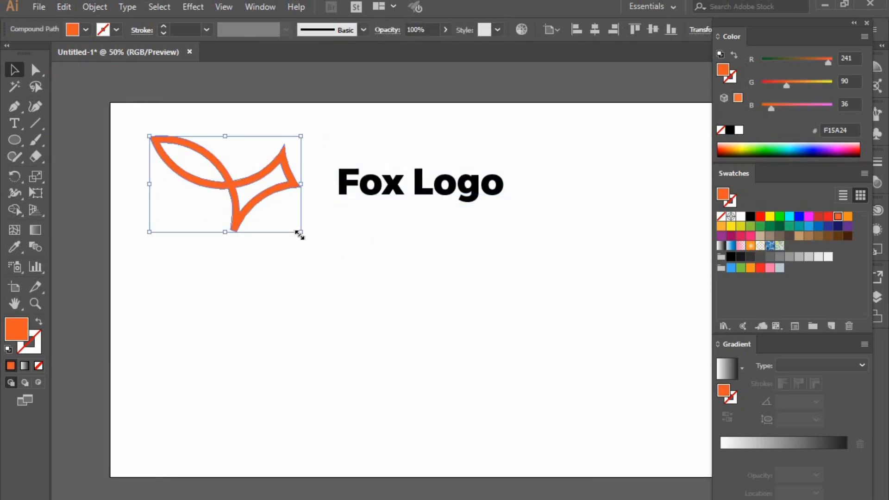
left_click_drag(302, 232, 301, 193)
left_click(407, 273)
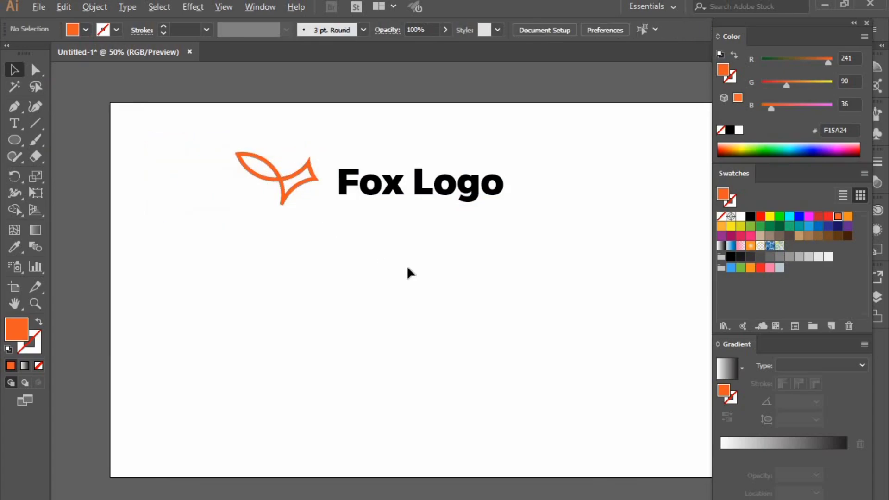
Undo the last resizing and repositioning of the fox shape
key("alt")
key("ctrl+z")
key("ctrl+z")
key("ctrl+z")
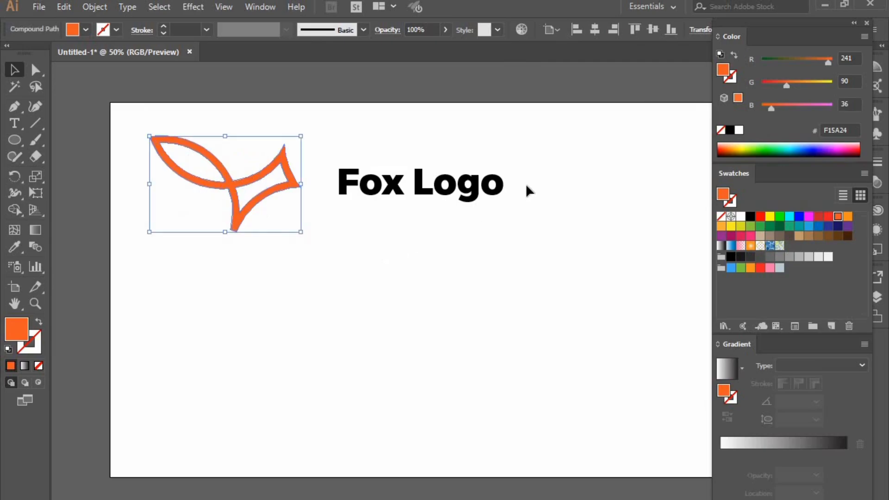
Turn on Scale Strokes & Effects, shrink the fox shape to about 60% of its size, and place it close beside the "Fox Logo" text
left_click(699, 31)
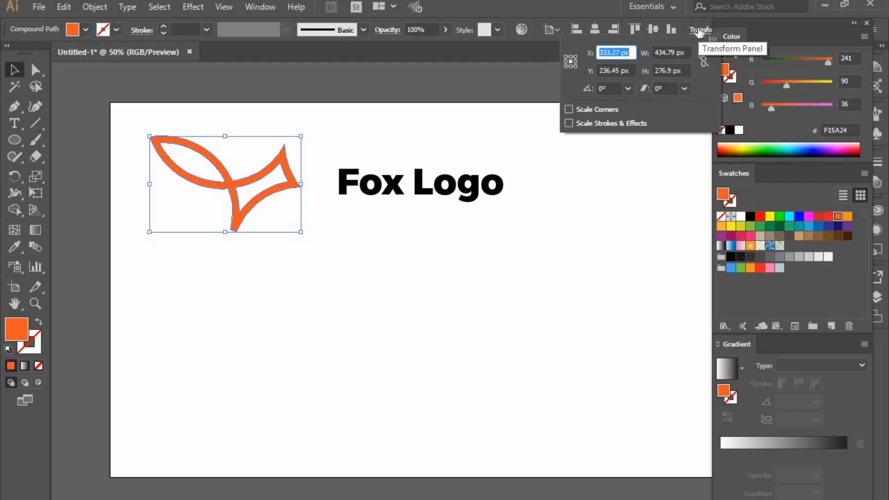
left_click(600, 121)
left_click(288, 227)
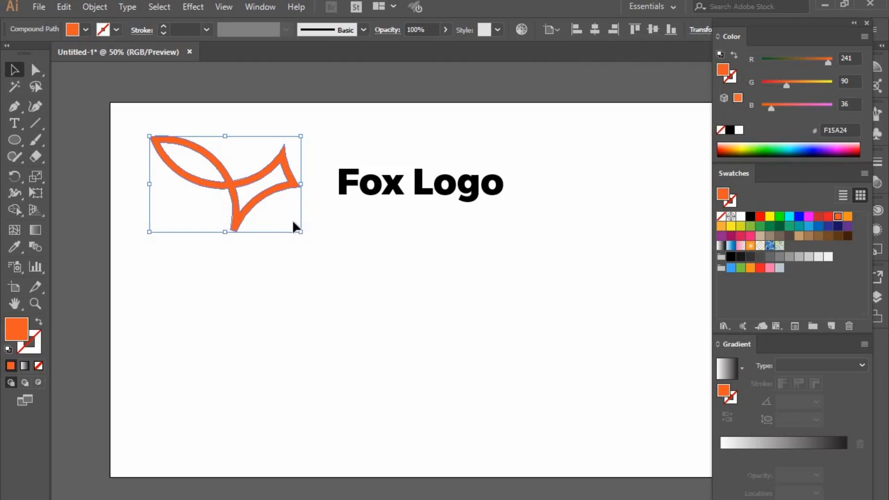
left_click_drag(298, 232, 291, 186)
left_click(259, 200)
left_click(377, 225)
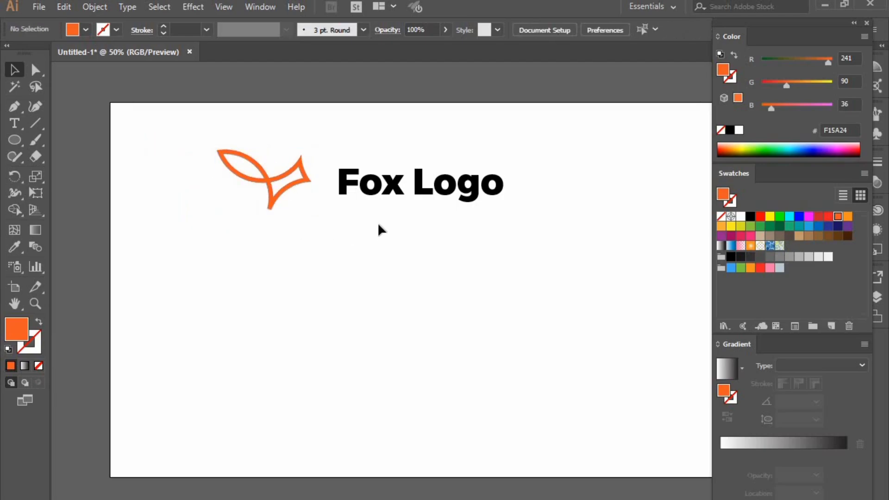
Align the fox shape and the "Fox Logo" text to each other by their vertical centers
left_click_drag(226, 116, 343, 208)
left_click(325, 166)
left_click(273, 169)
left_click(339, 184, "shift")
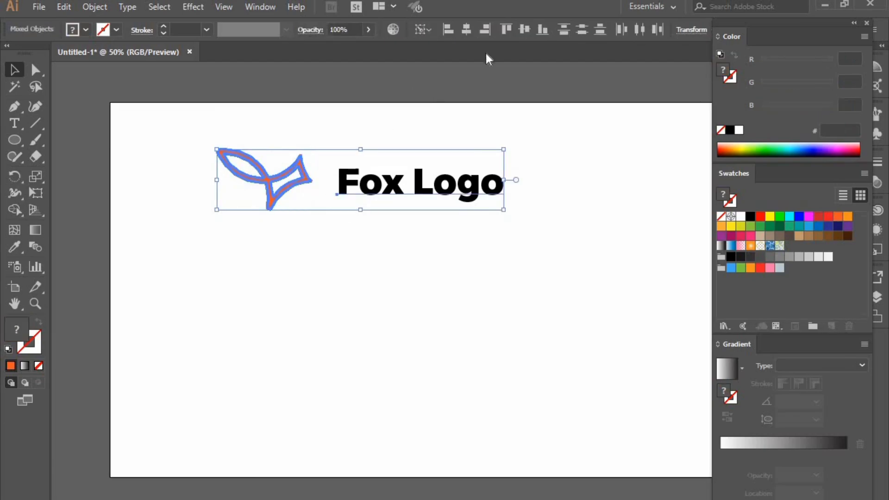
left_click(555, 33)
left_click(306, 204)
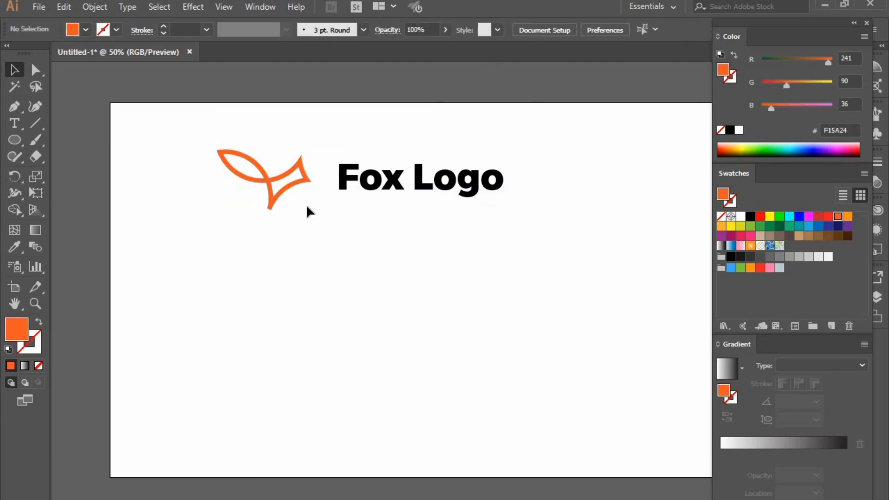
Nudge the fox shape slightly to the right to narrow the gap to the "Fox Logo" text
left_click(303, 185)
key("Right")
key("Right")
key("Right")
key("Right")
key("Right")
key("Right")
key("Right")
key("Right")
key("Right")
key("Right")
key("Right")
key("Right")
key("Right")
key("Right")
key("Right")
key("Right")
key("Right")
key("Right")
key("Right")
key("Right")
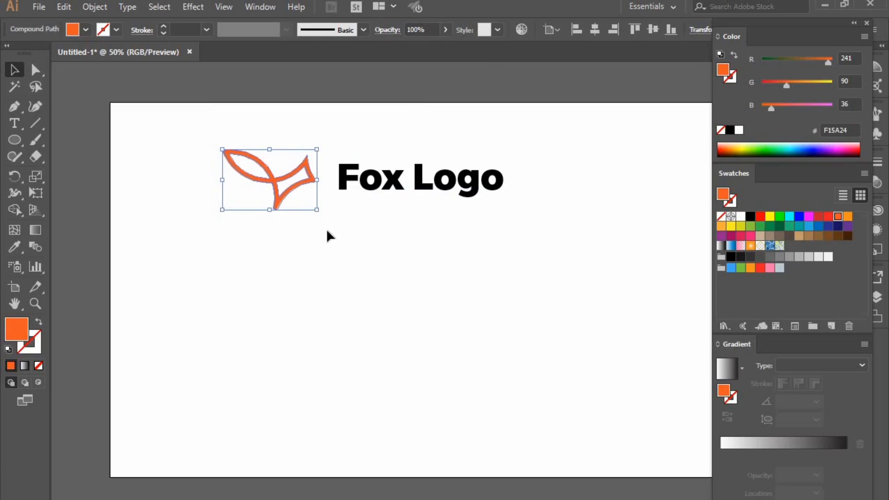
left_click(326, 229)
key("ctrl+1")
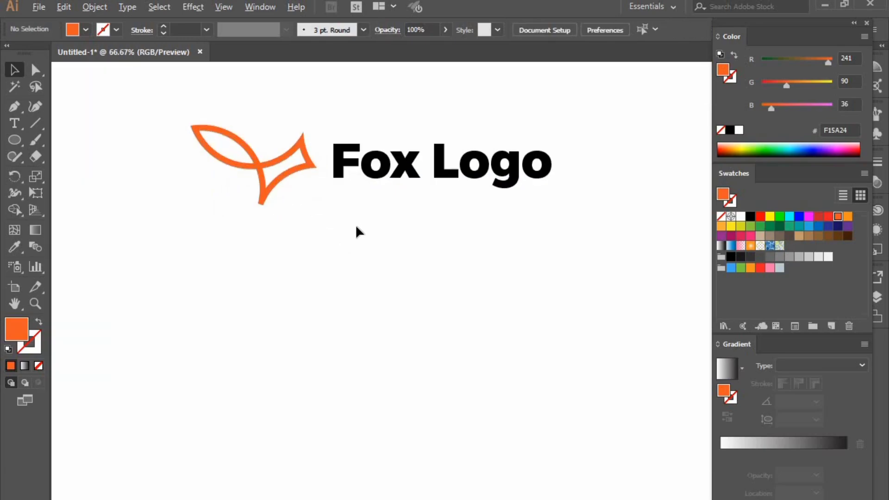
scroll(338, 330, "up", 3)
scroll(337, 329, "up", 3)
scroll(338, 321, "down", 5)
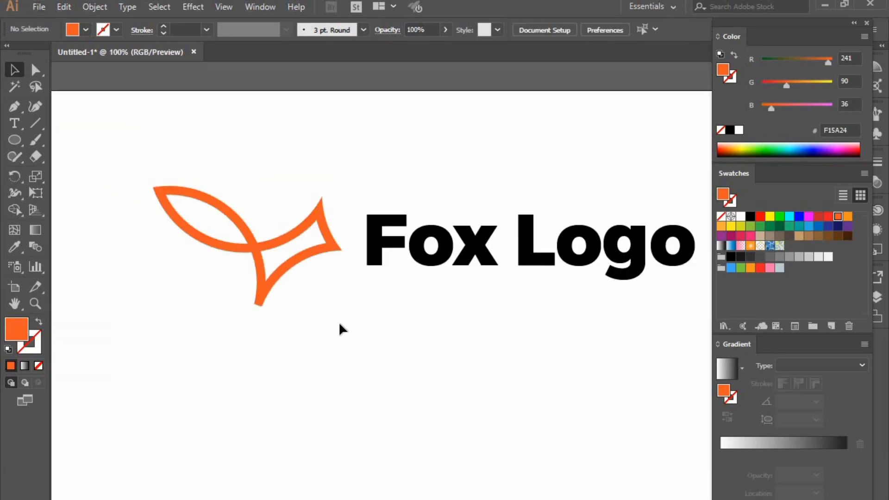